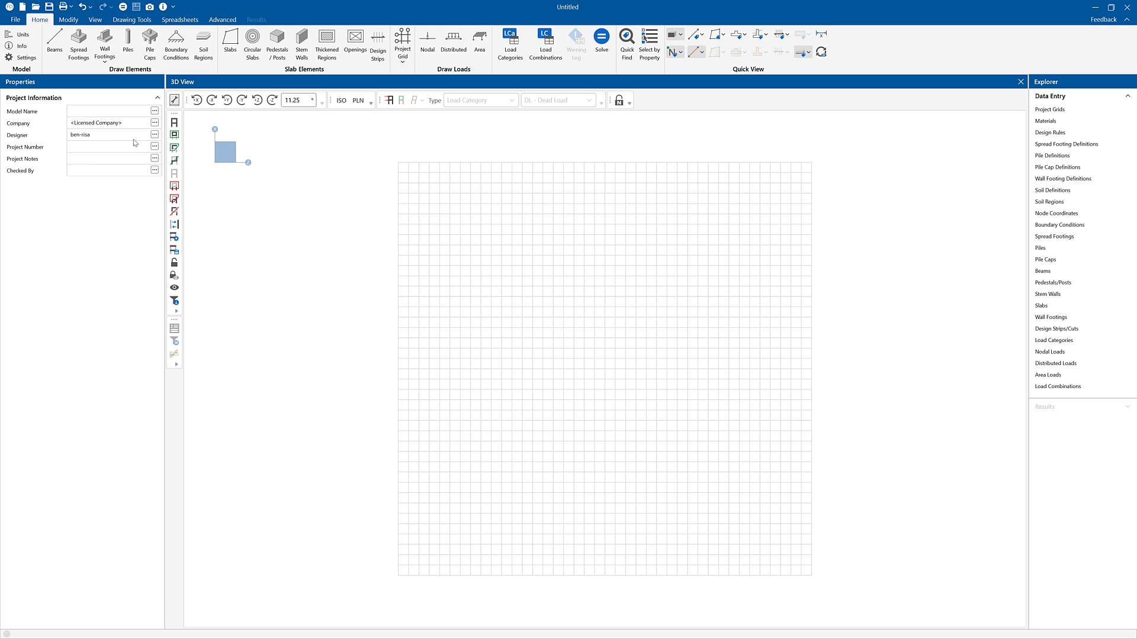
# - Review the design codes in the model settings
pyautogui.click(24, 57)
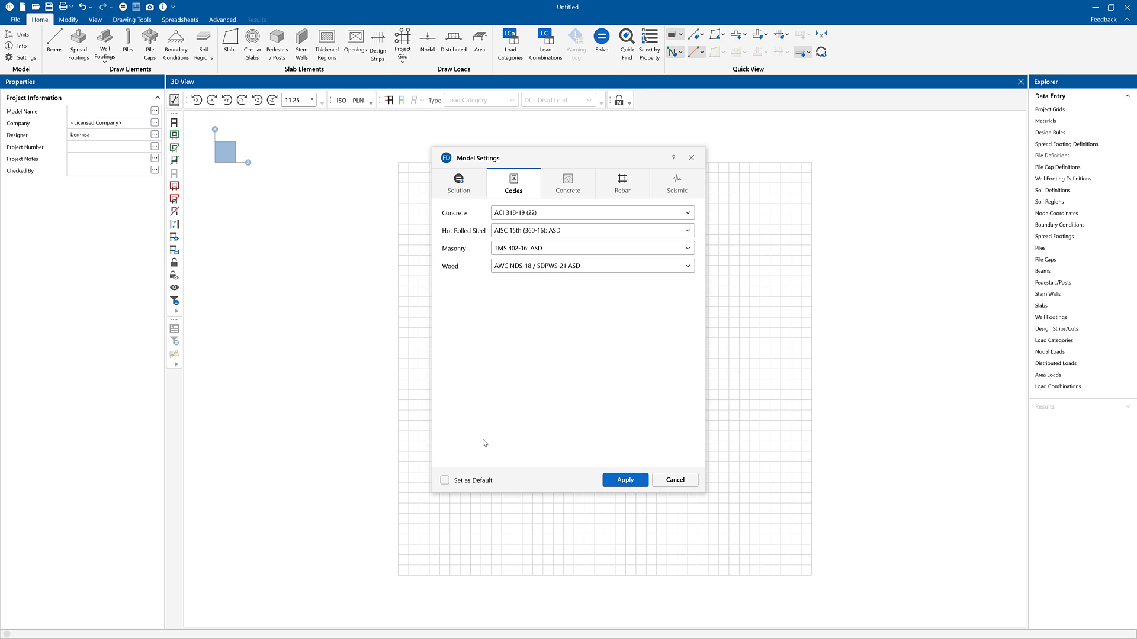
pyautogui.click(664, 480)
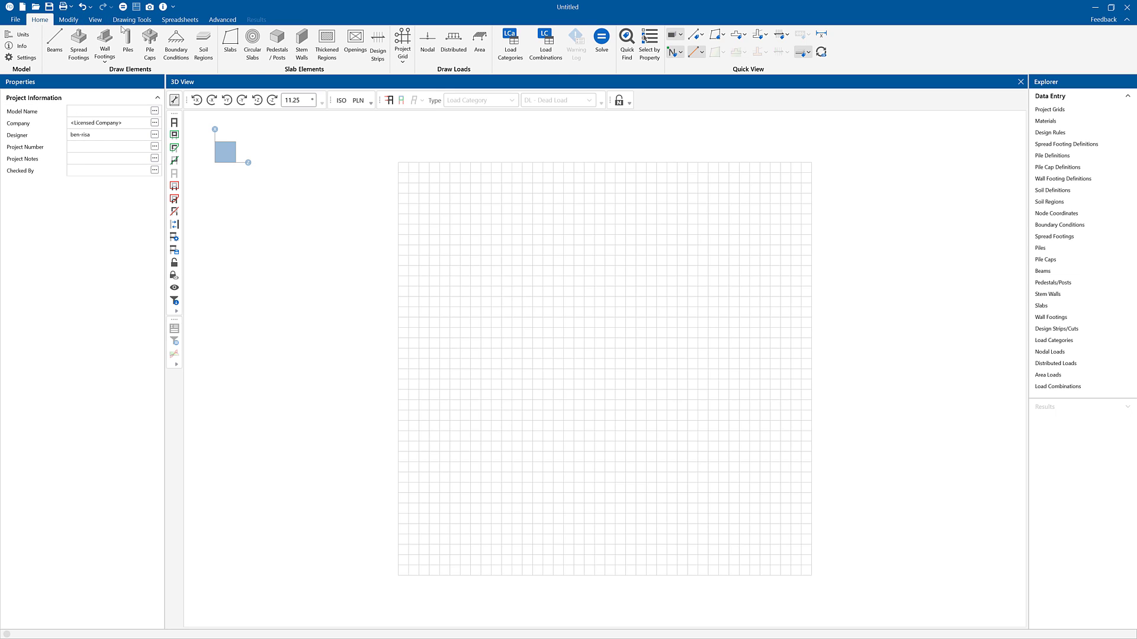
# - Try the radial drawing grid type and switch back to the rectangular grid
pyautogui.click(132, 19)
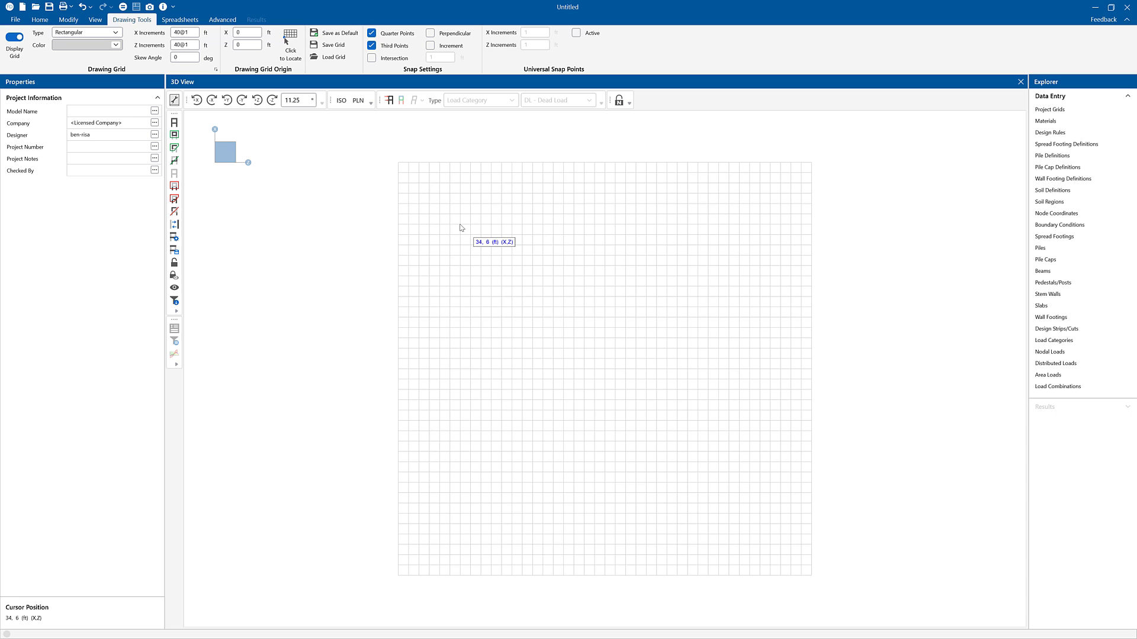
pyautogui.click(103, 36)
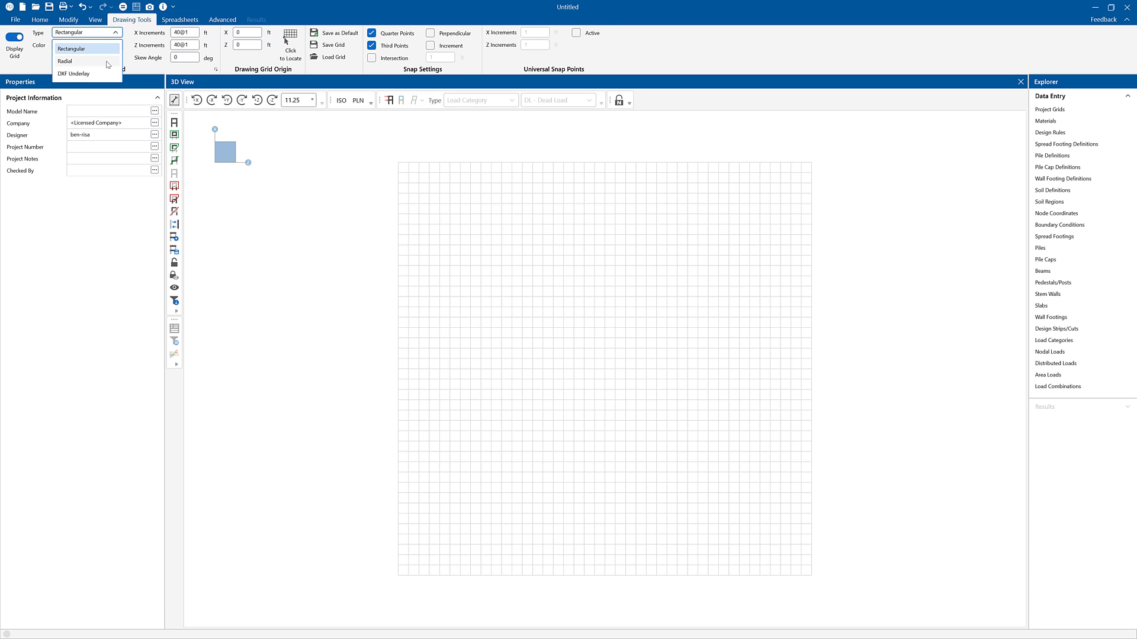
pyautogui.click(65, 61)
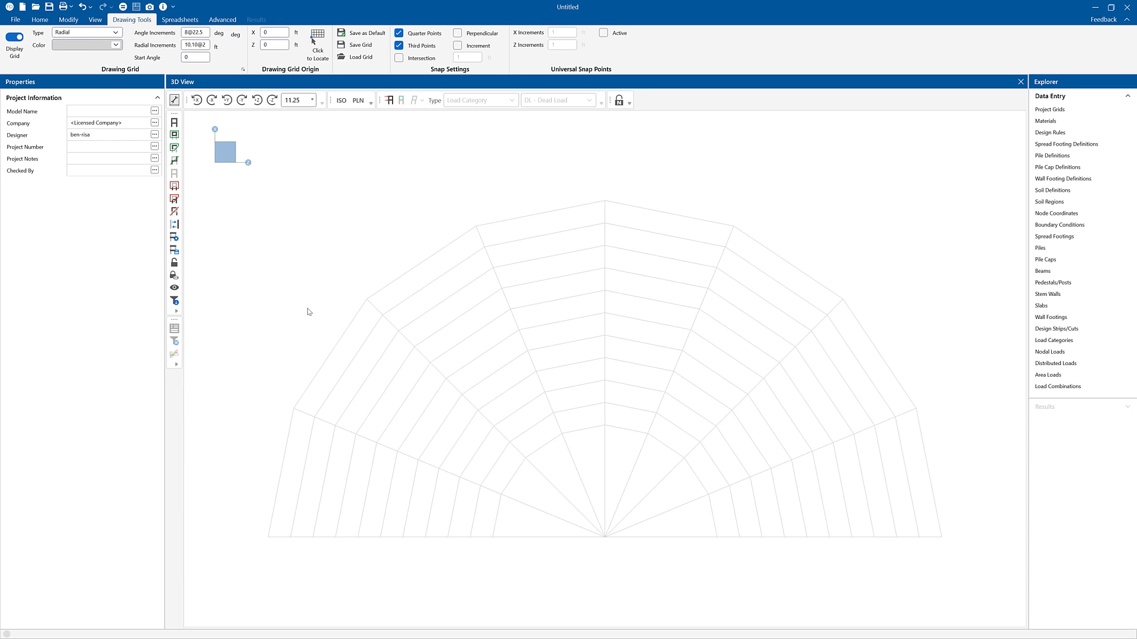
pyautogui.click(112, 34)
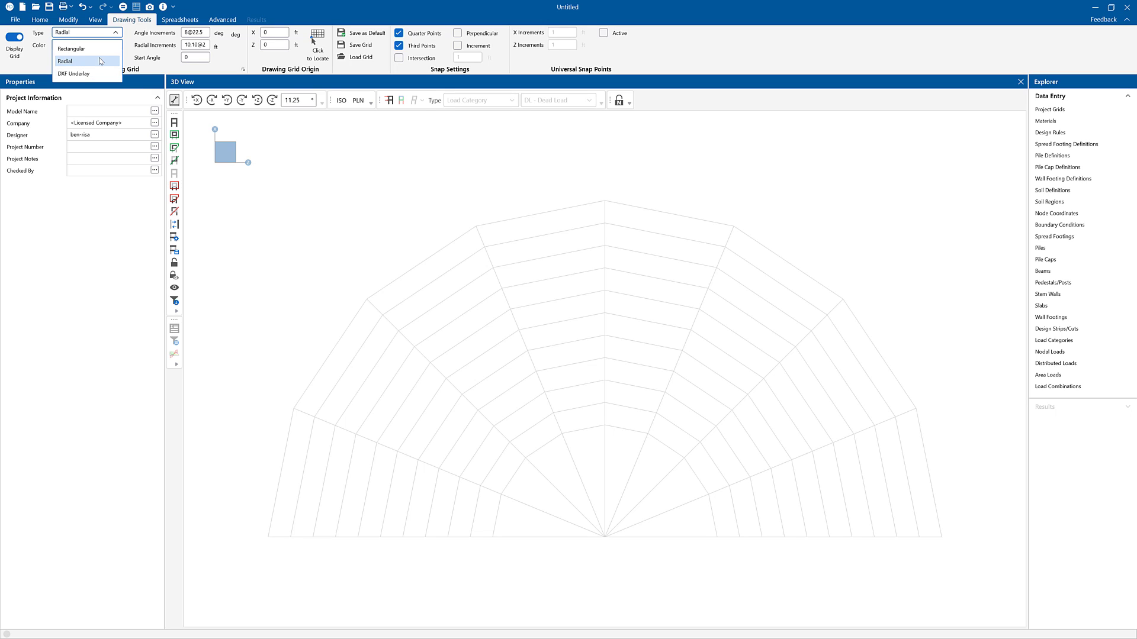
pyautogui.click(73, 48)
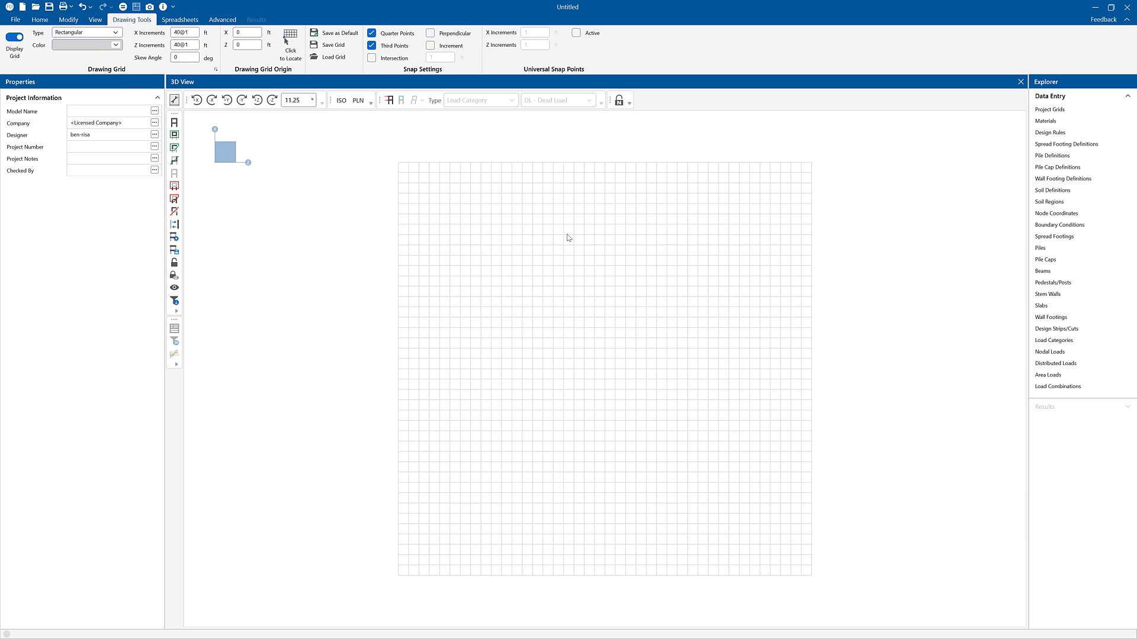
pyautogui.click(42, 20)
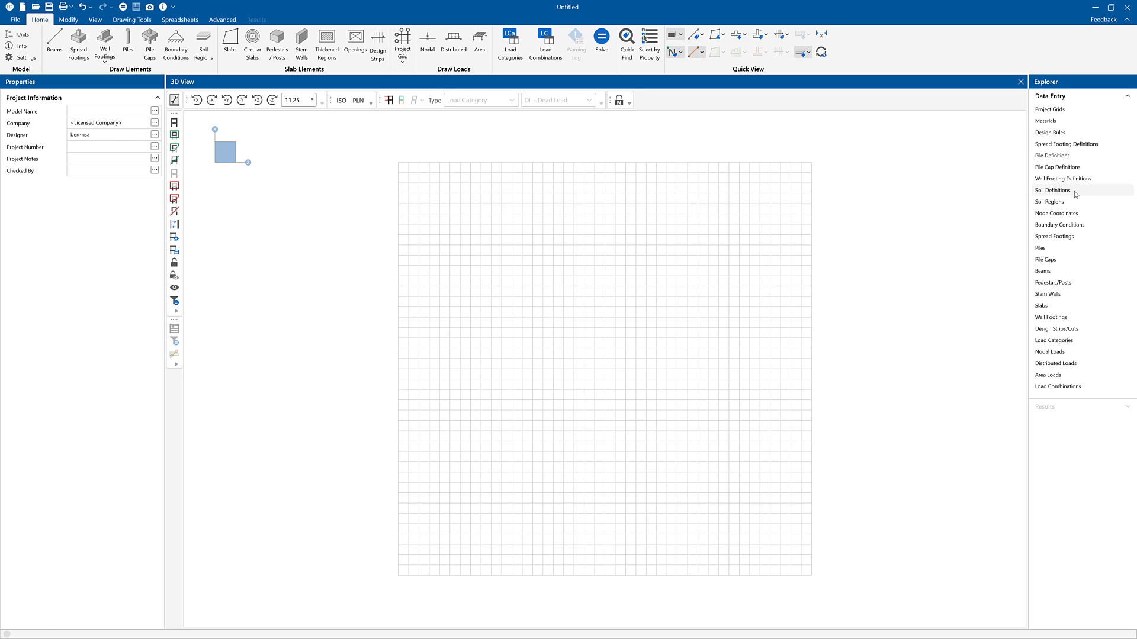
# - Examine the soil definitions and the subgrade modulus, allowable bearing and depth properties of Soil 2
pyautogui.click(1075, 192)
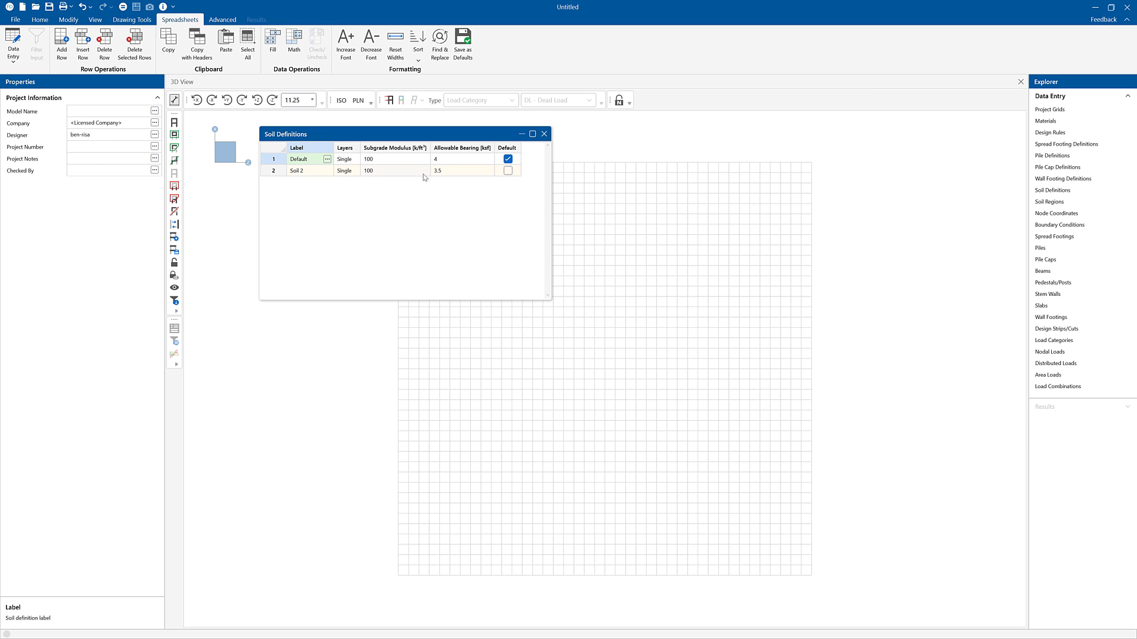
pyautogui.click(328, 172)
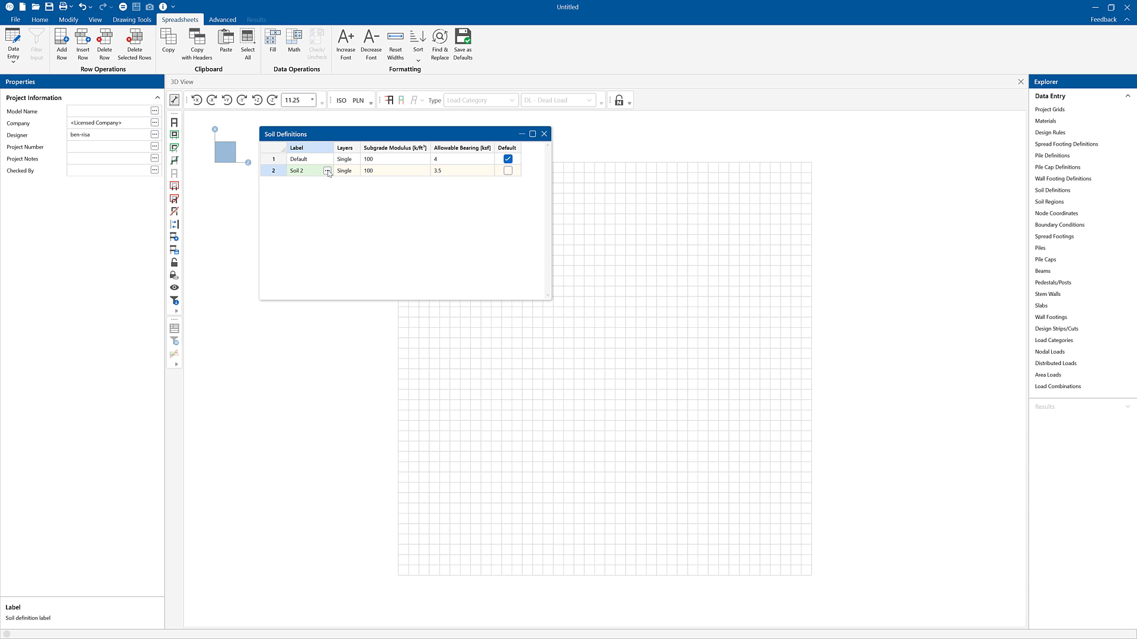
pyautogui.click(327, 171)
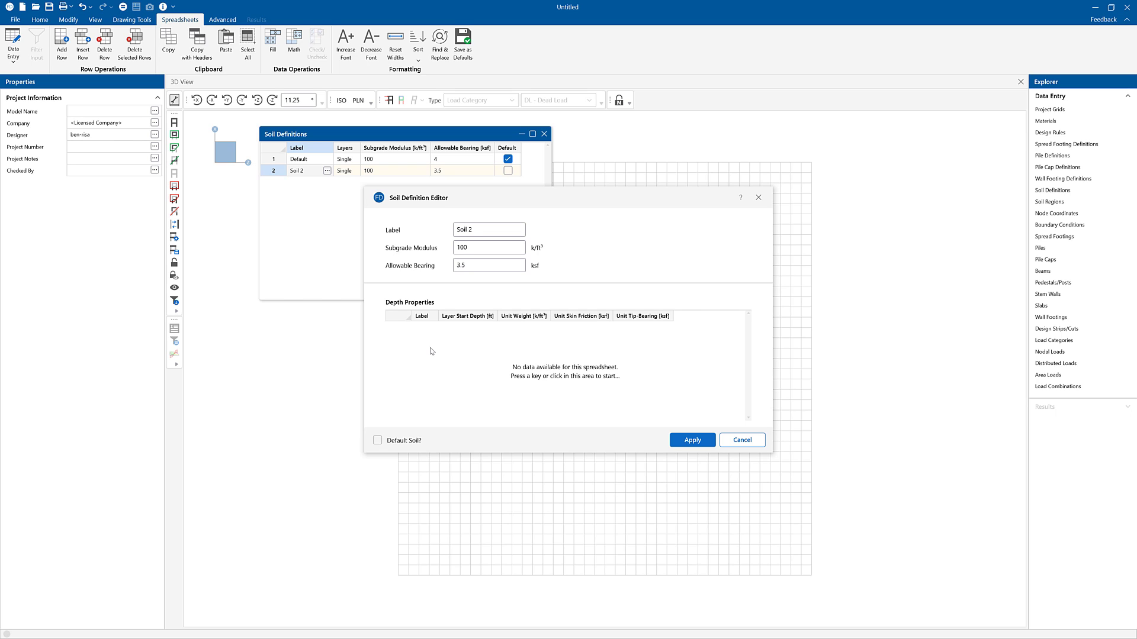
pyautogui.click(742, 440)
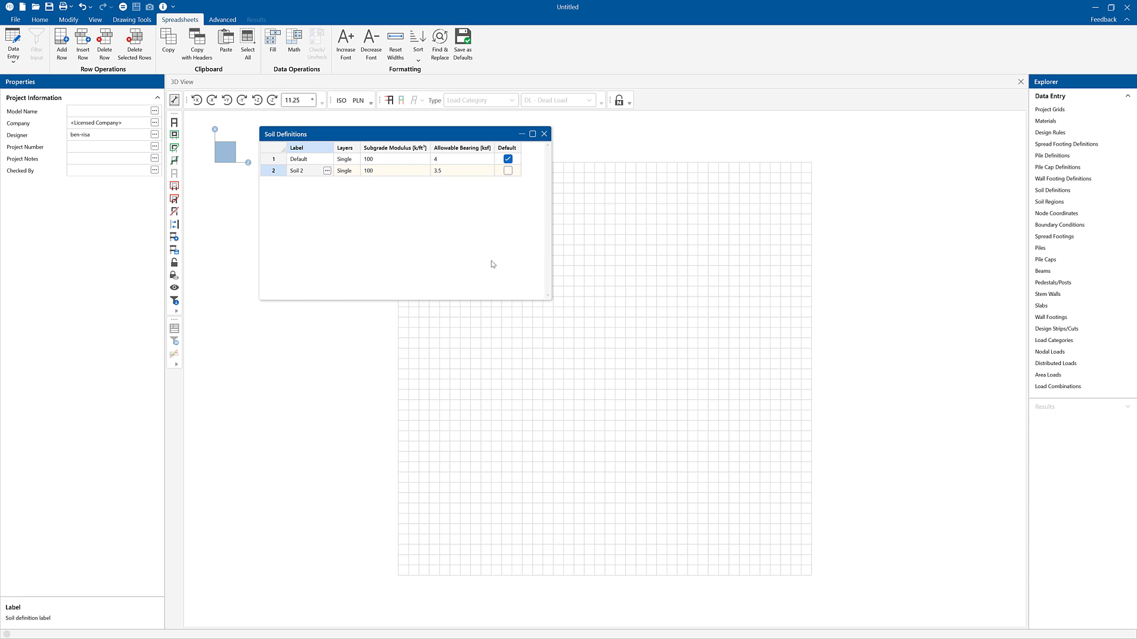
pyautogui.click(545, 136)
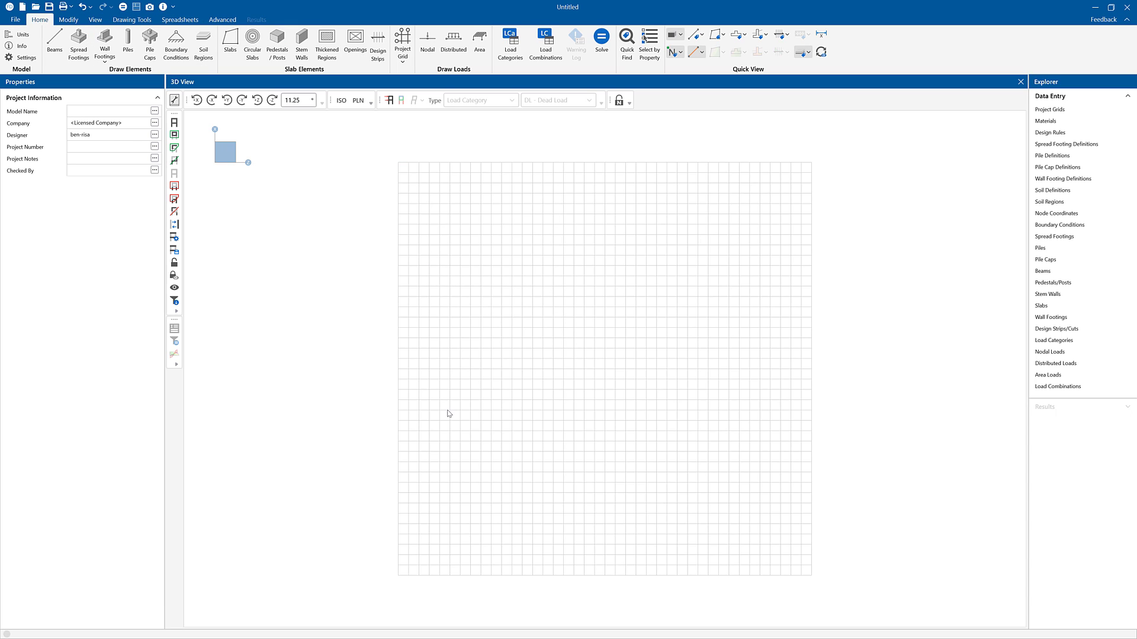
# - Draw a rectangular soil region with the Soil 2 definition and corners at (36, 0), (11, 0), (11, 40) and (36, 40) ft
pyautogui.click(203, 45)
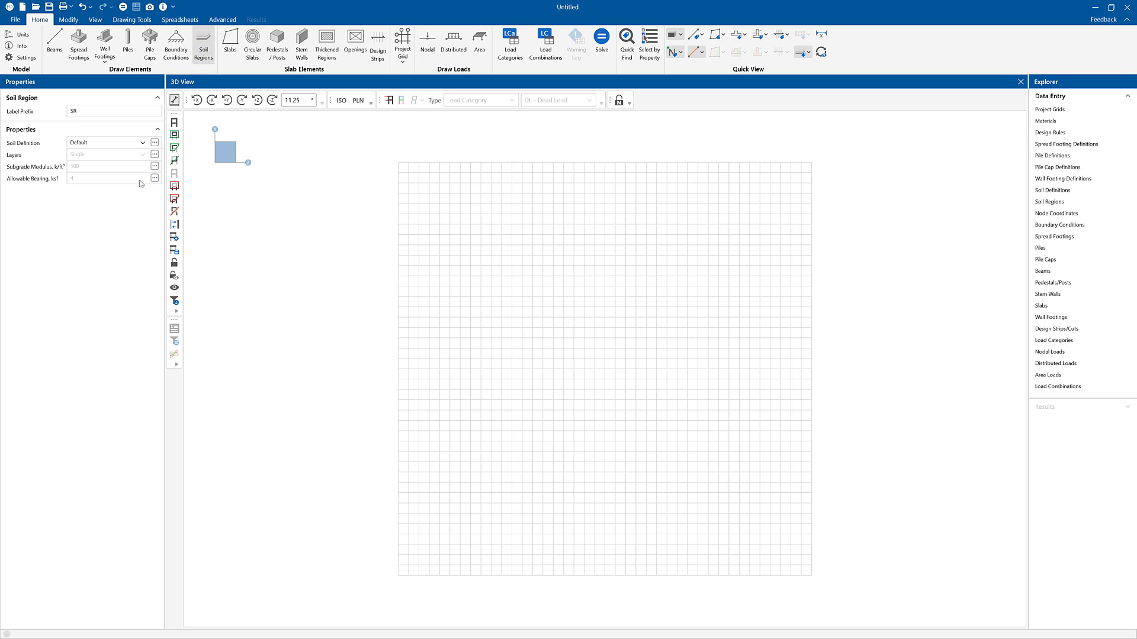
pyautogui.click(110, 144)
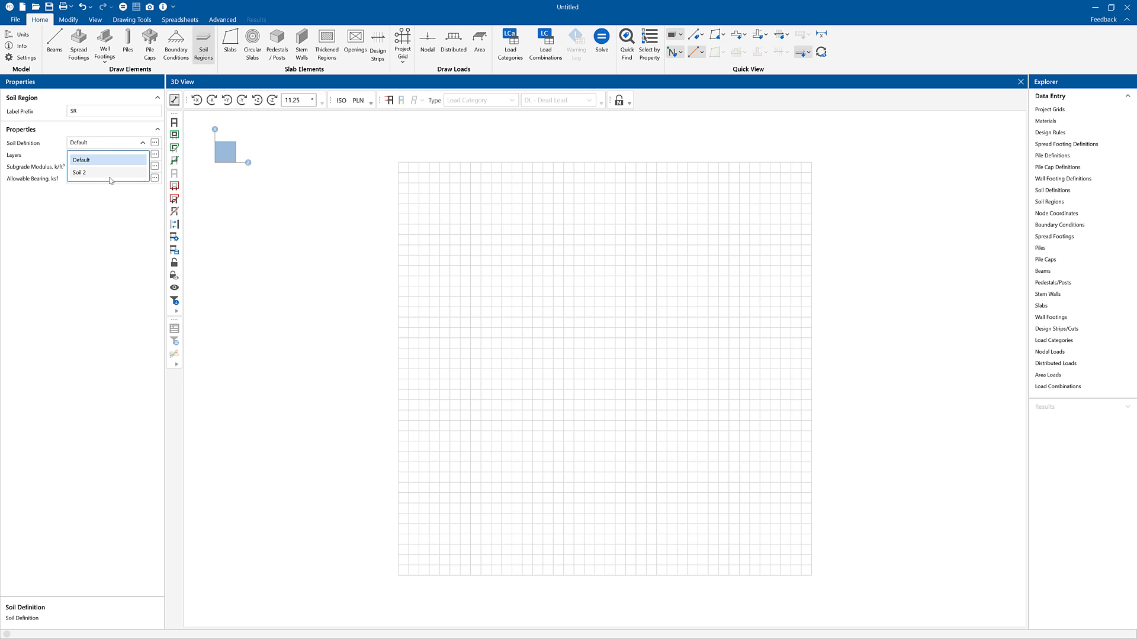
pyautogui.click(110, 174)
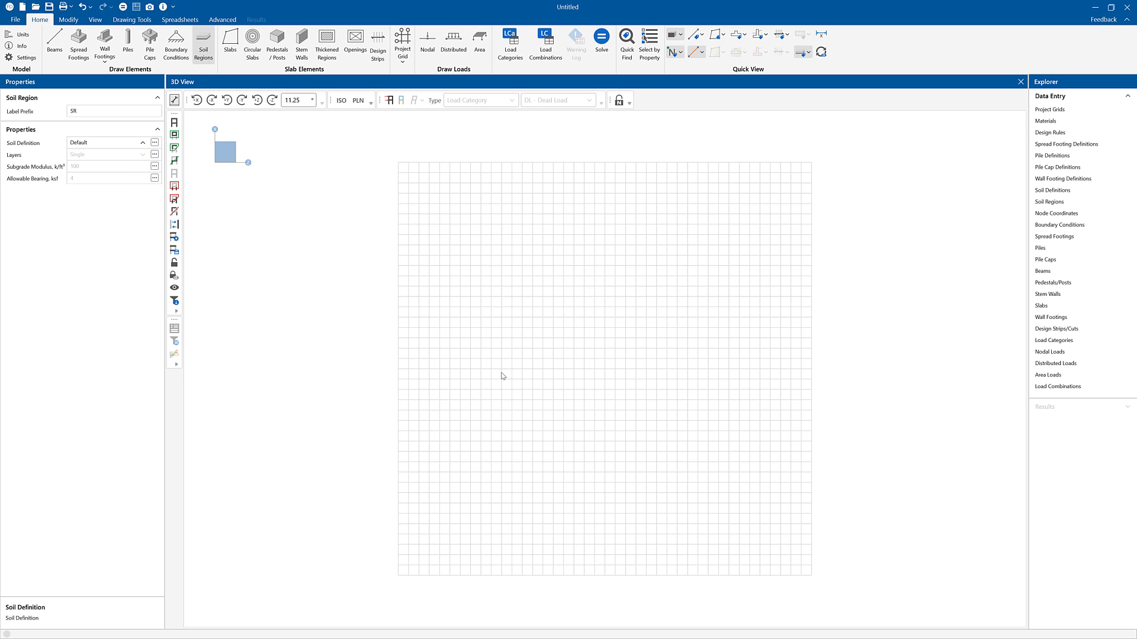
pyautogui.click(397, 204)
pyautogui.click(398, 462)
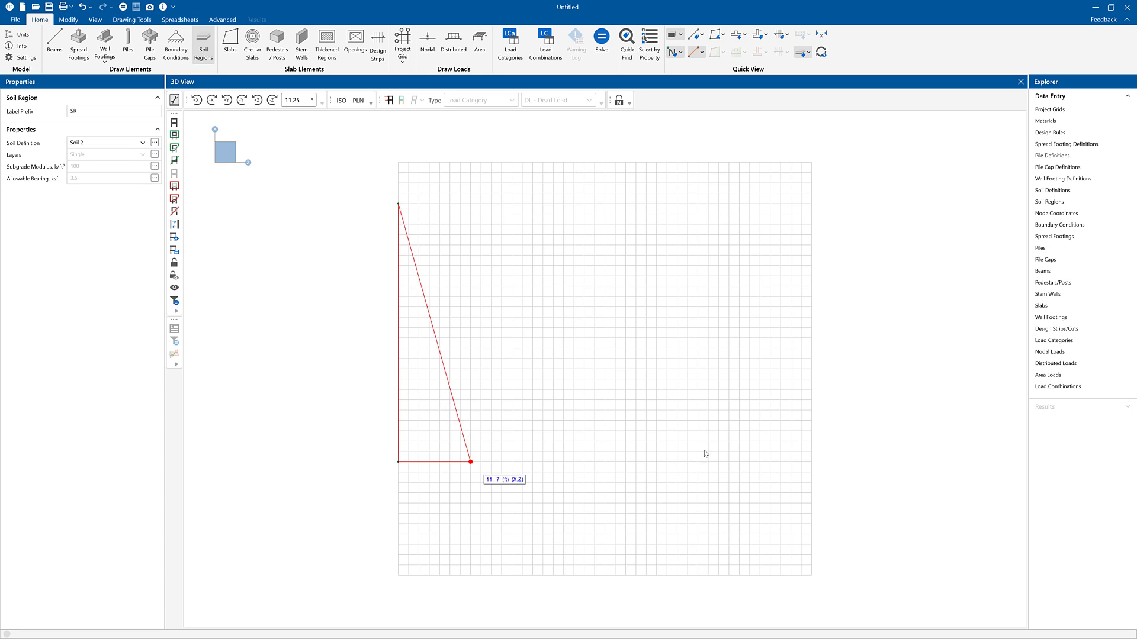
pyautogui.click(811, 461)
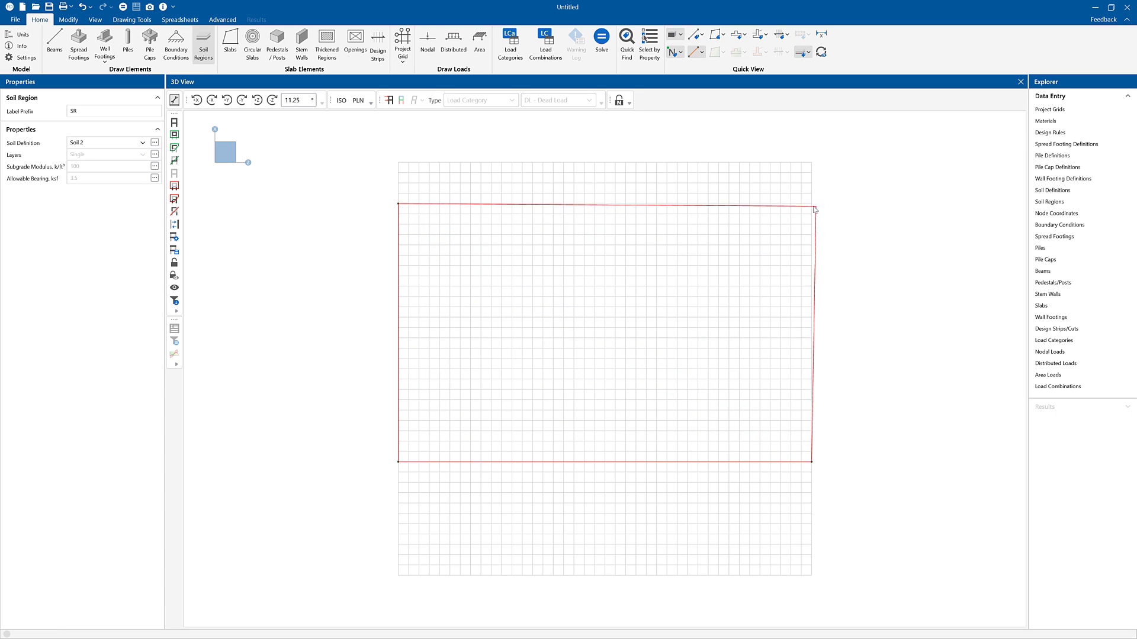
pyautogui.click(812, 204)
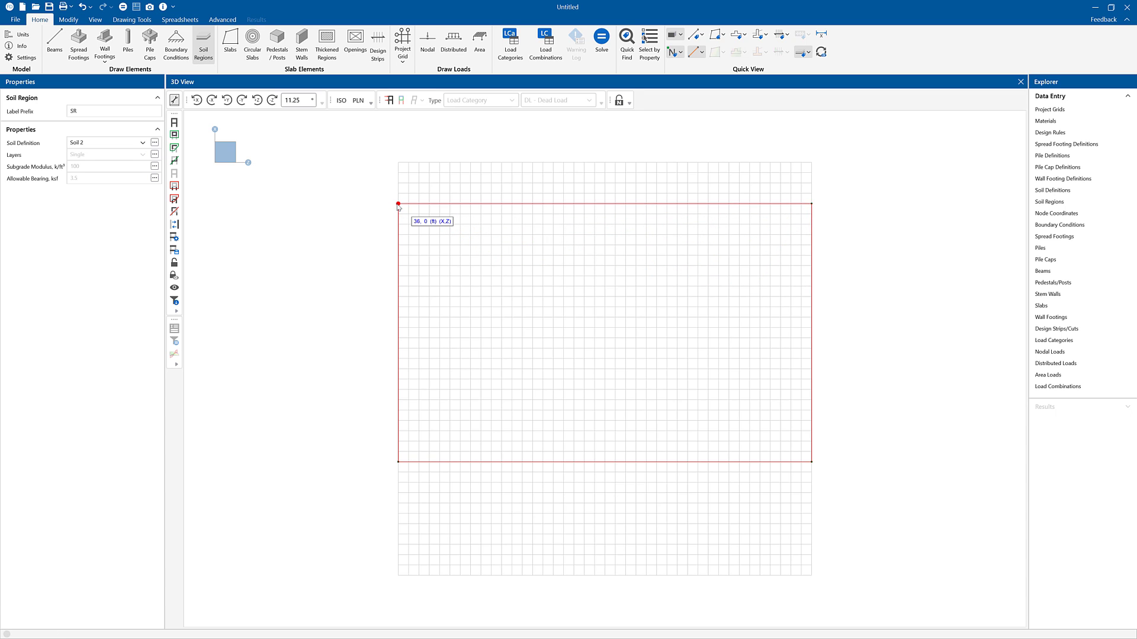
pyautogui.click(397, 204)
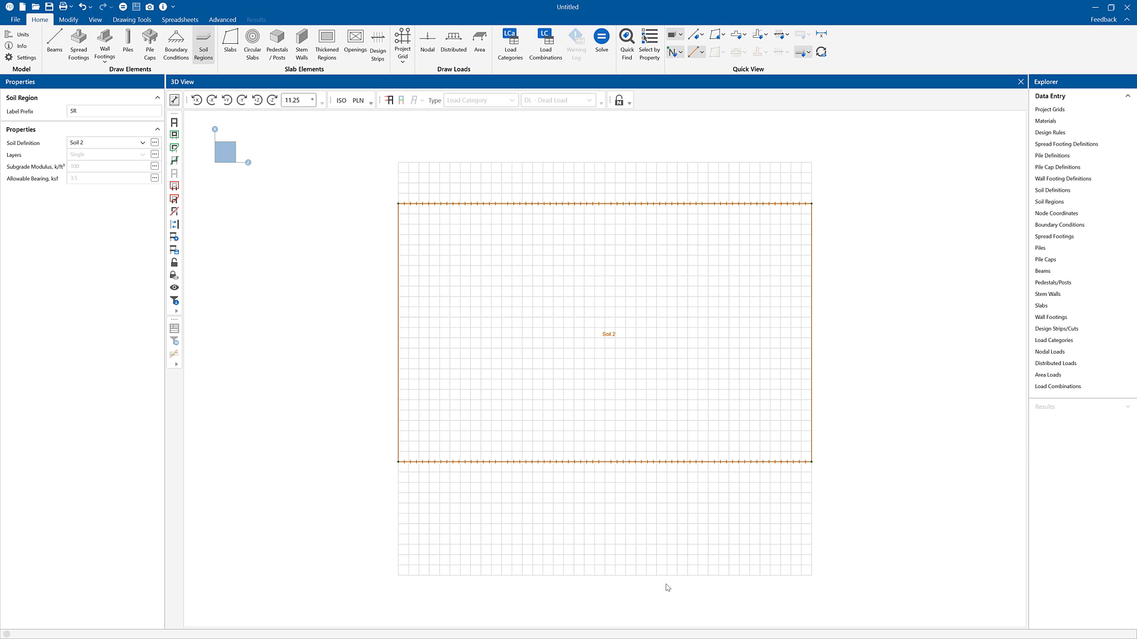
pyautogui.press('Escape')
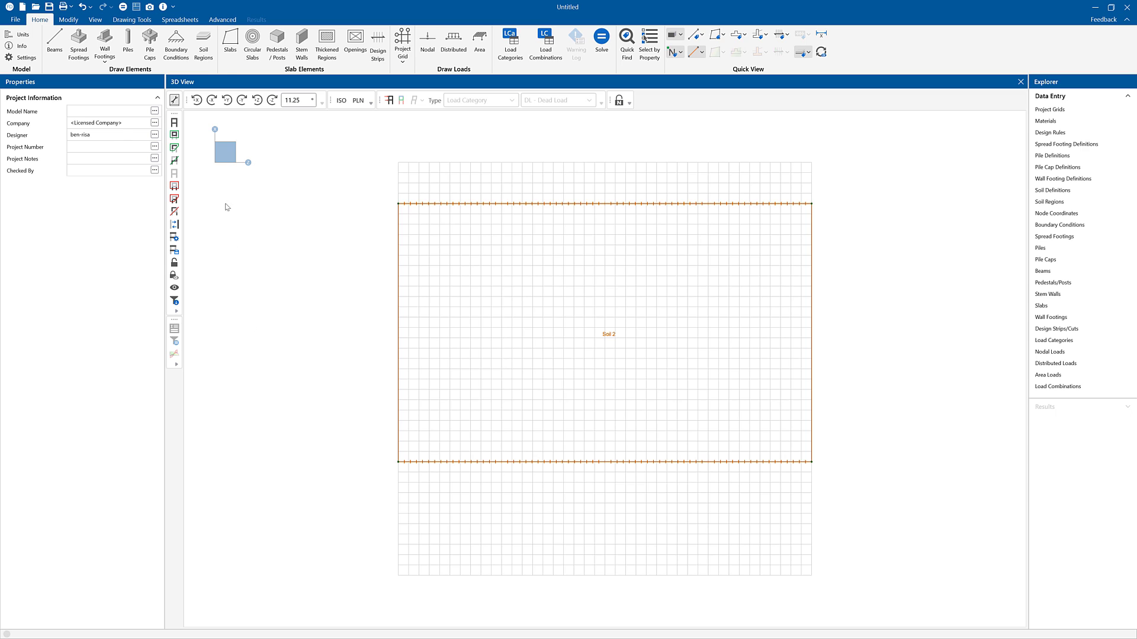
# - Start a slab and review the available materials and the properties of Conc3000NW
pyautogui.click(228, 43)
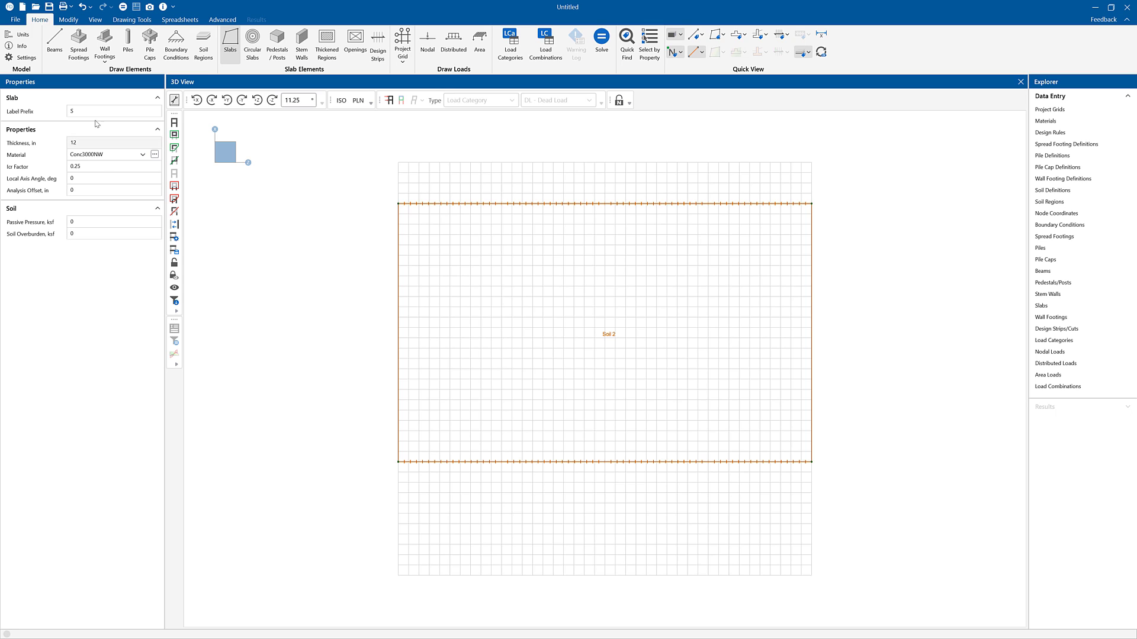
pyautogui.click(125, 156)
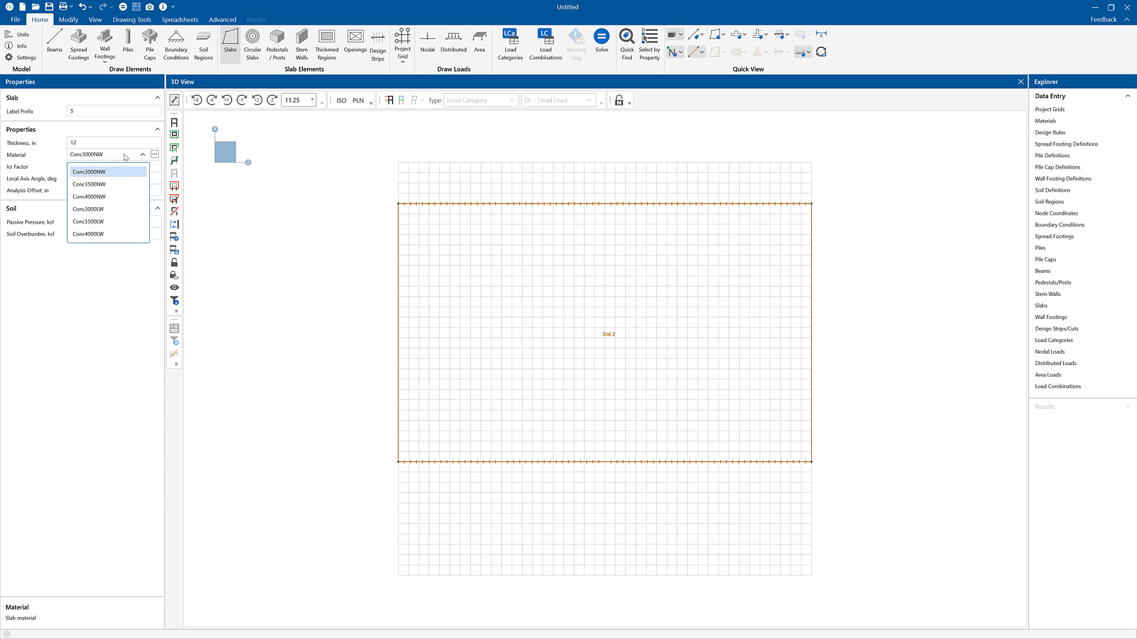
pyautogui.click(126, 157)
pyautogui.click(155, 155)
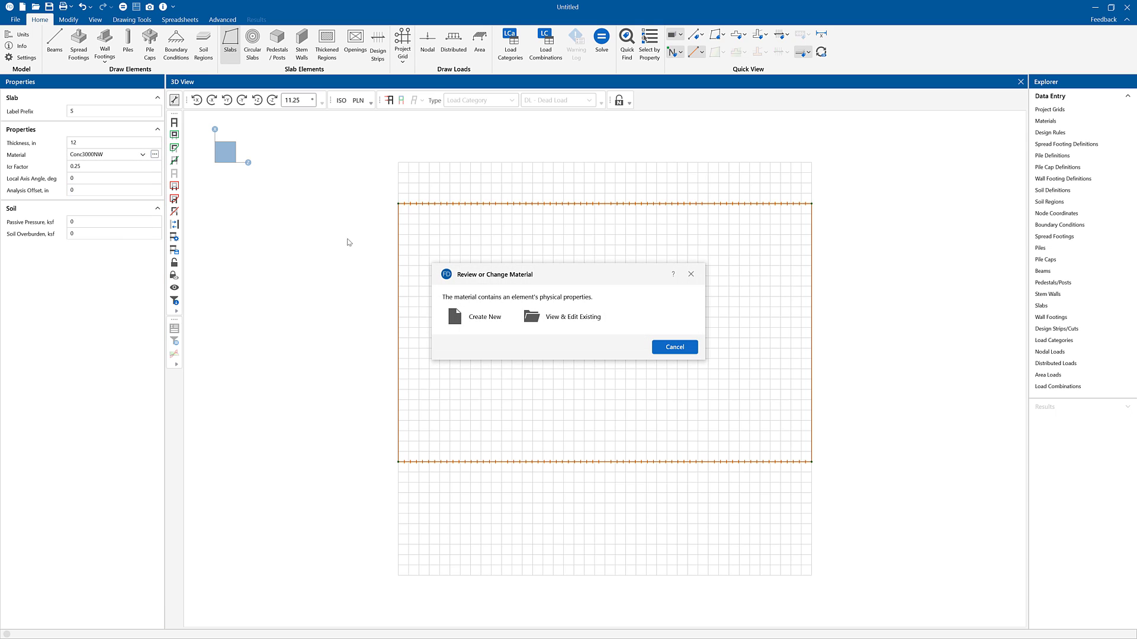
pyautogui.click(551, 316)
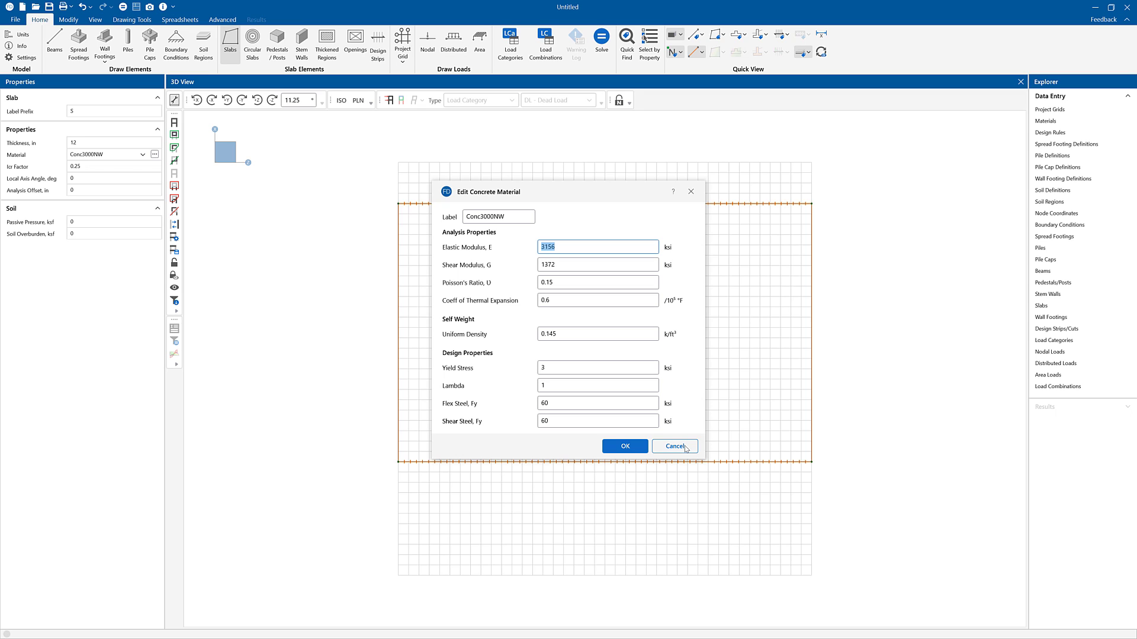
pyautogui.click(684, 447)
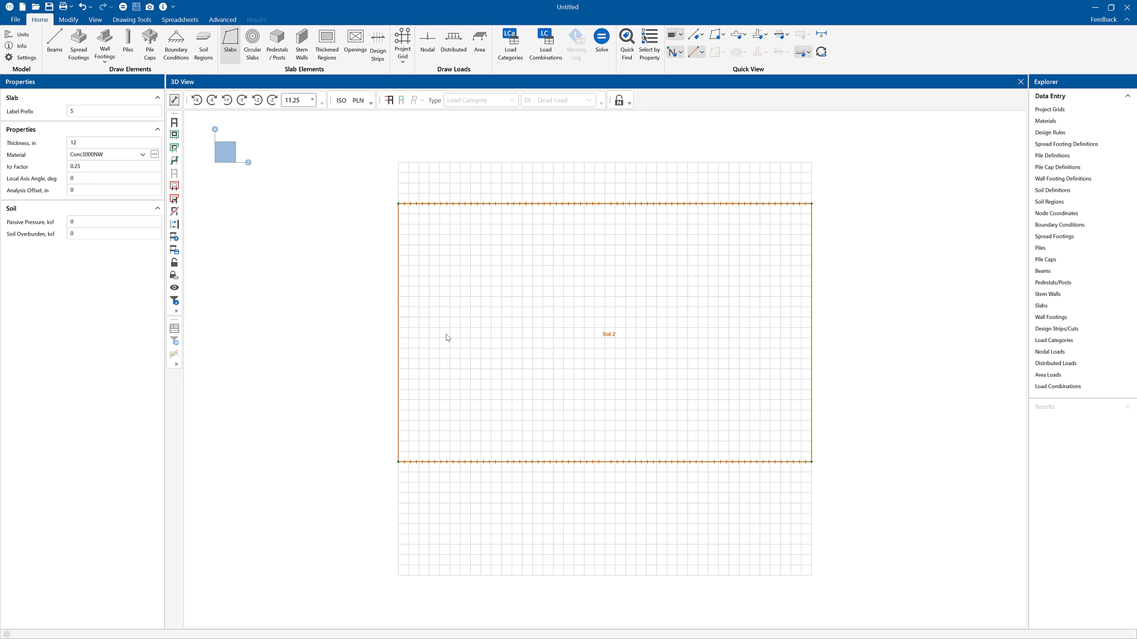
# - Draw an L-shaped slab with corners at (27, 3), (2, 3), (2, 33), (16, 33), (16, 14) and (27, 14) ft
pyautogui.click(430, 297)
pyautogui.click(429, 555)
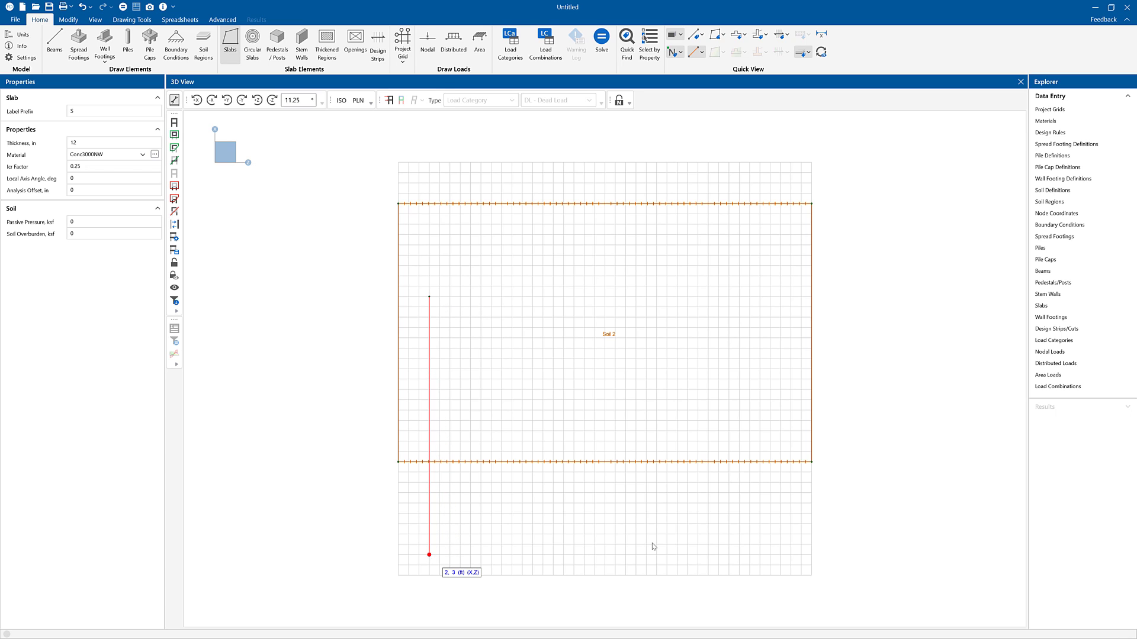
pyautogui.click(739, 555)
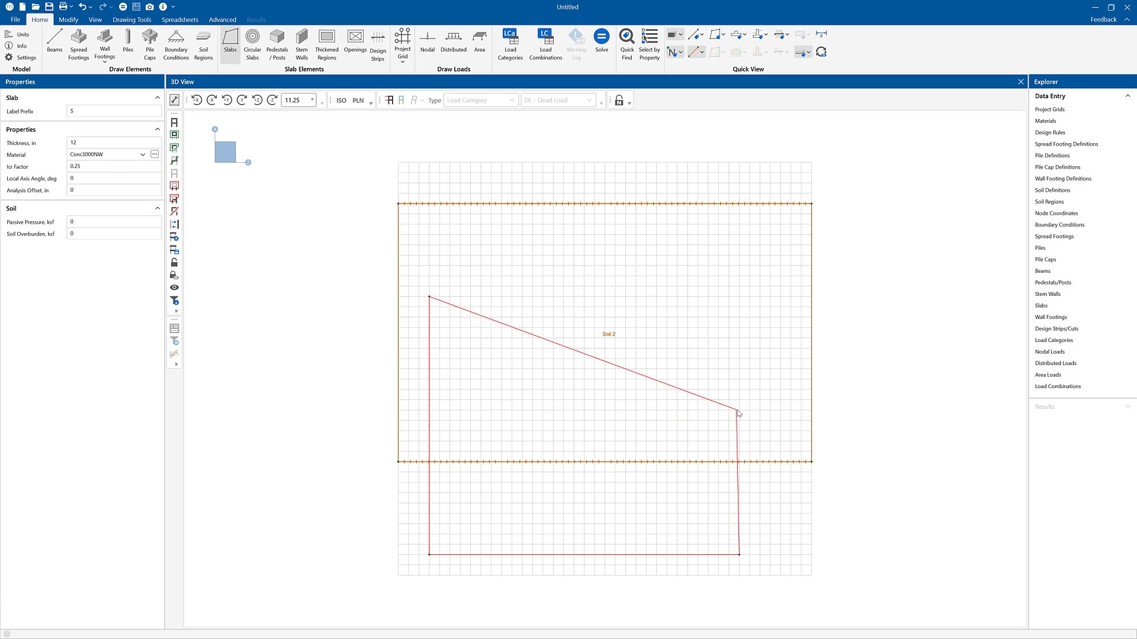
pyautogui.click(739, 411)
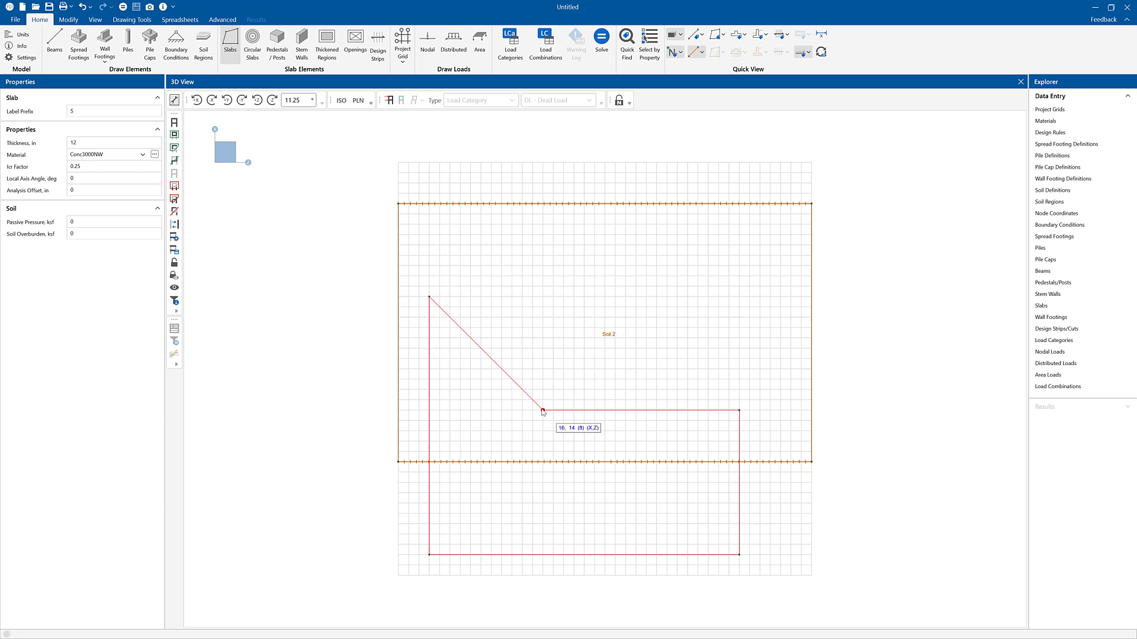
pyautogui.click(543, 410)
pyautogui.click(543, 296)
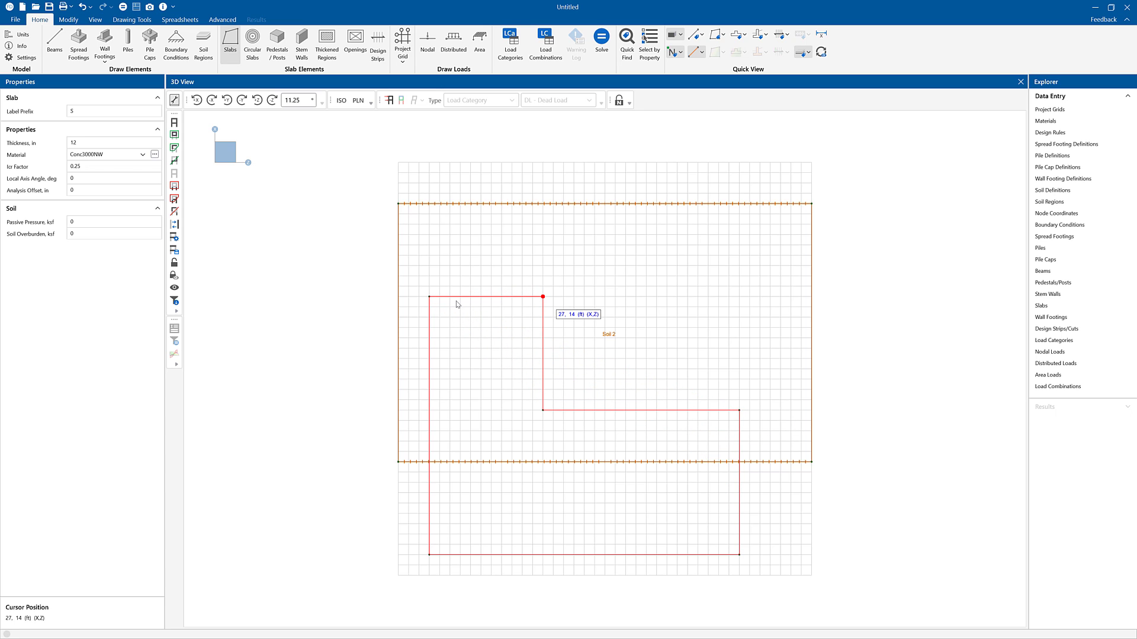
pyautogui.click(430, 297)
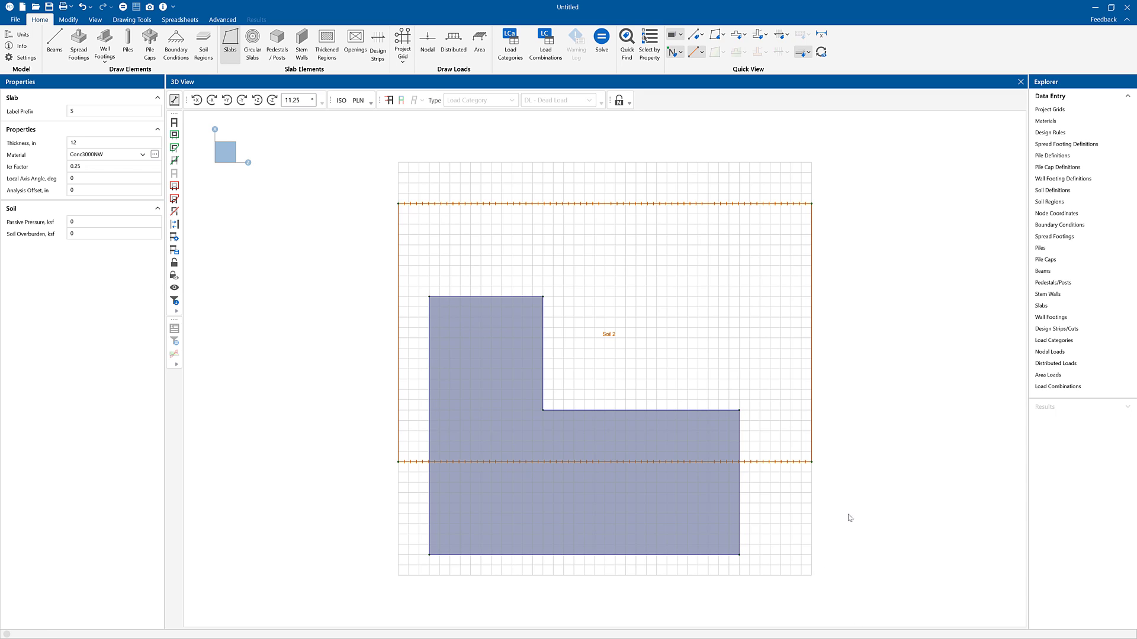
# - Start a pedestal and review its rectangular and circular size options
pyautogui.click(276, 47)
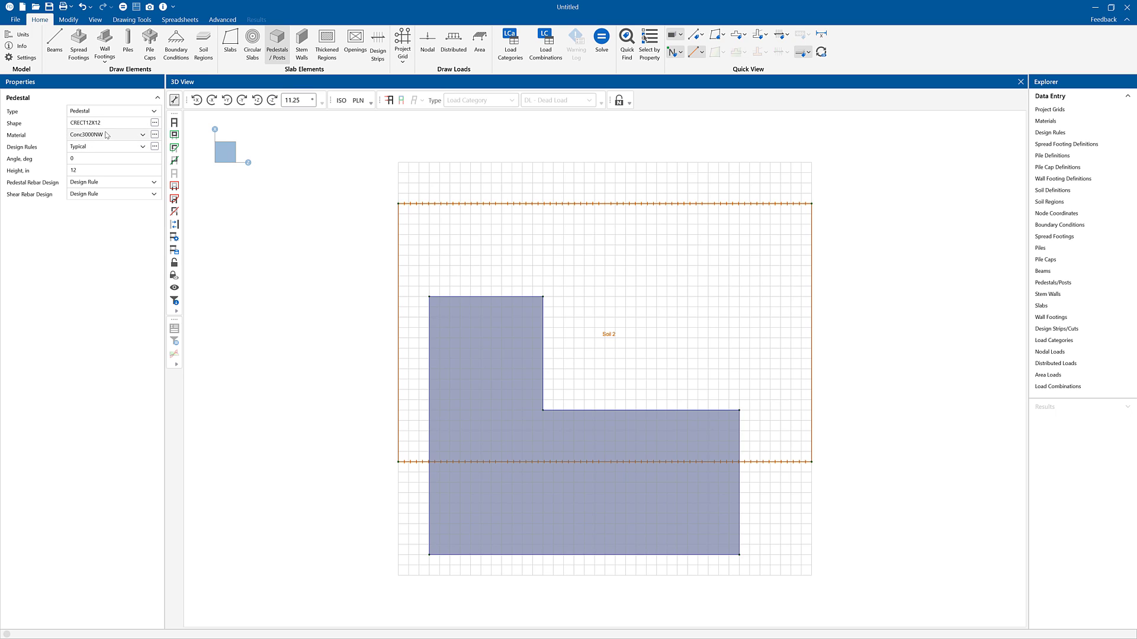
pyautogui.click(155, 123)
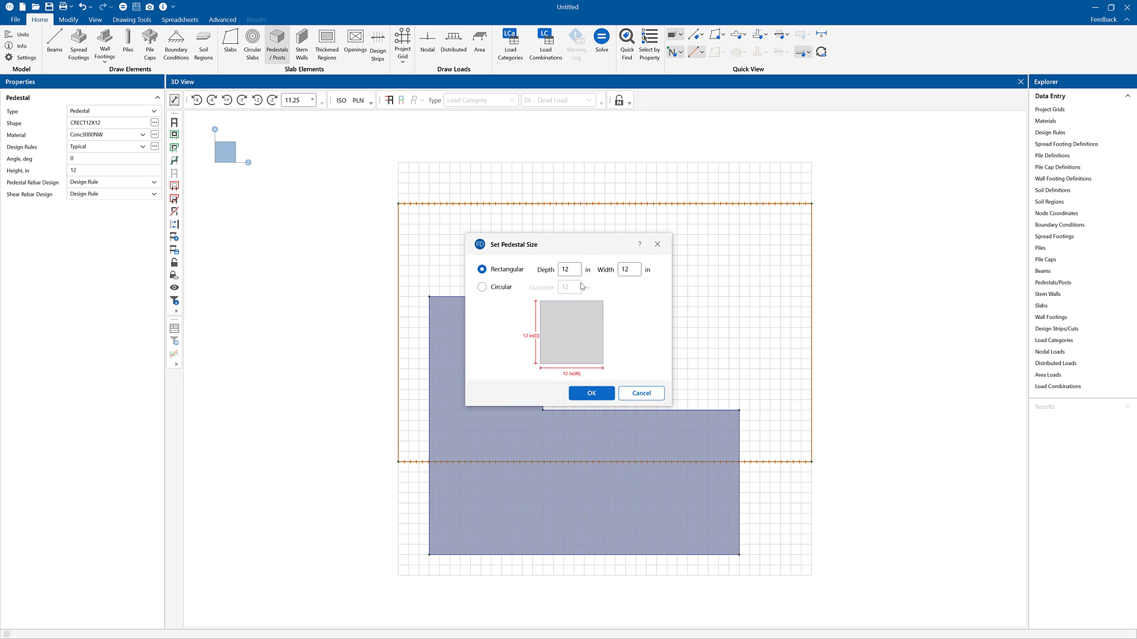
pyautogui.click(641, 393)
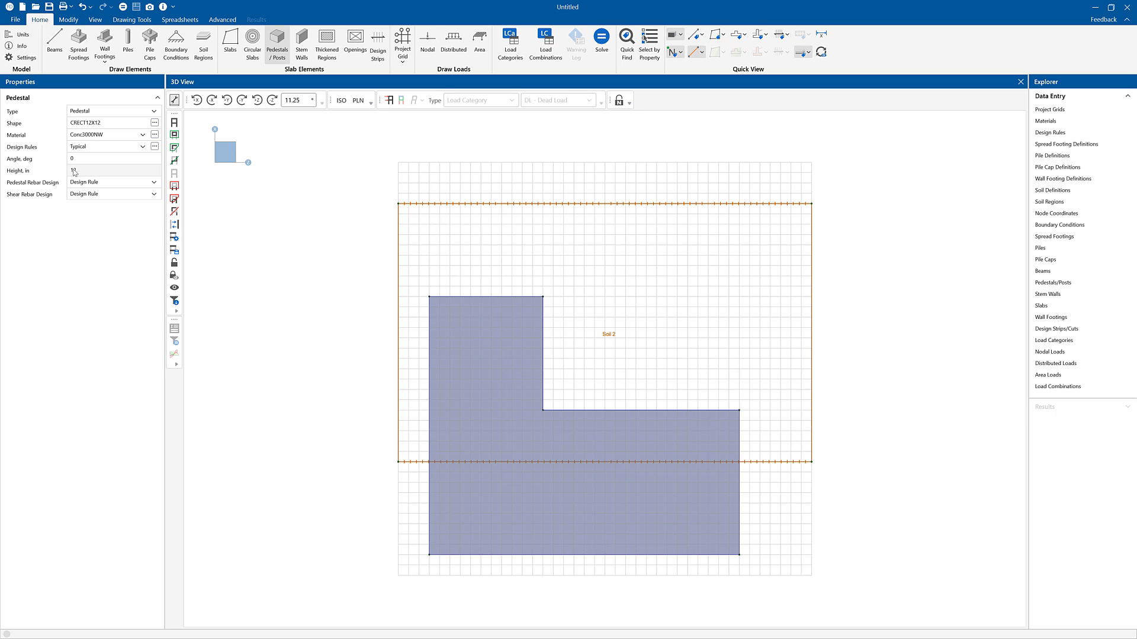
# - Place four 16 in high CRECT12X12 pedestals on the slab at (23, 5), (23, 12), (17, 5) and (17, 12) ft
pyautogui.click(77, 171)
pyautogui.moveTo(86, 171); pyautogui.dragTo(68, 172)
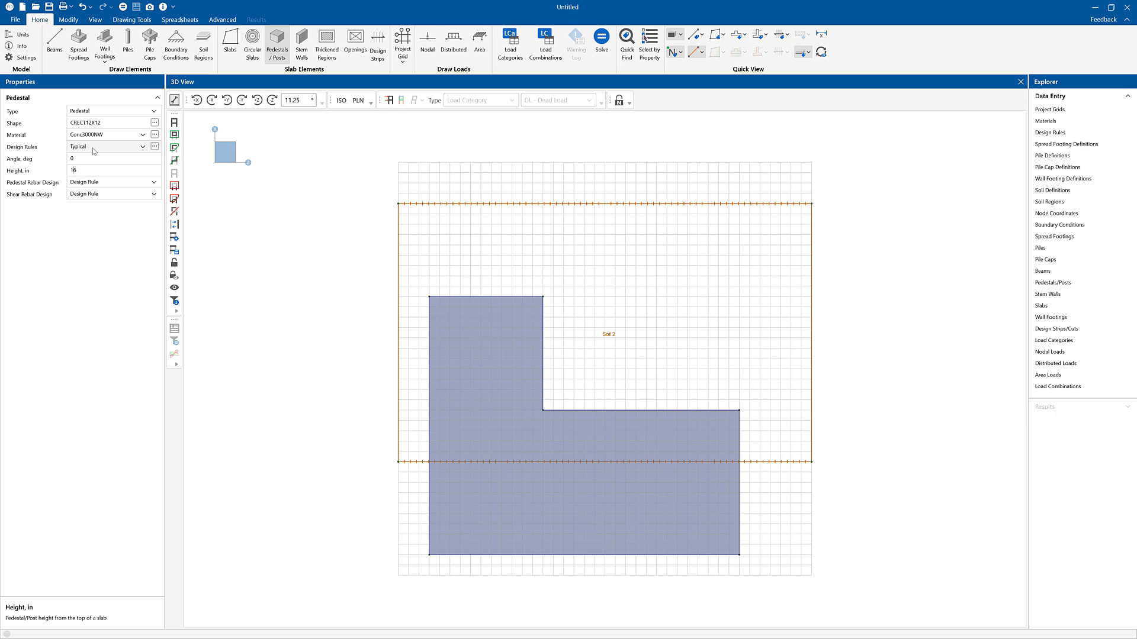
pyautogui.press('Tab')
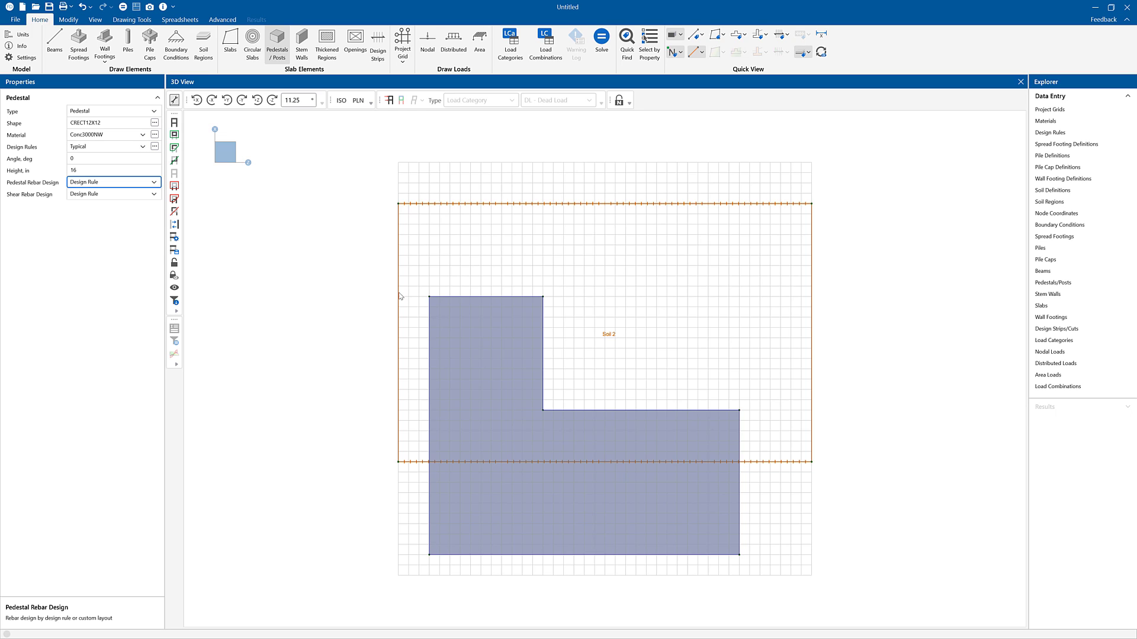
pyautogui.click(450, 338)
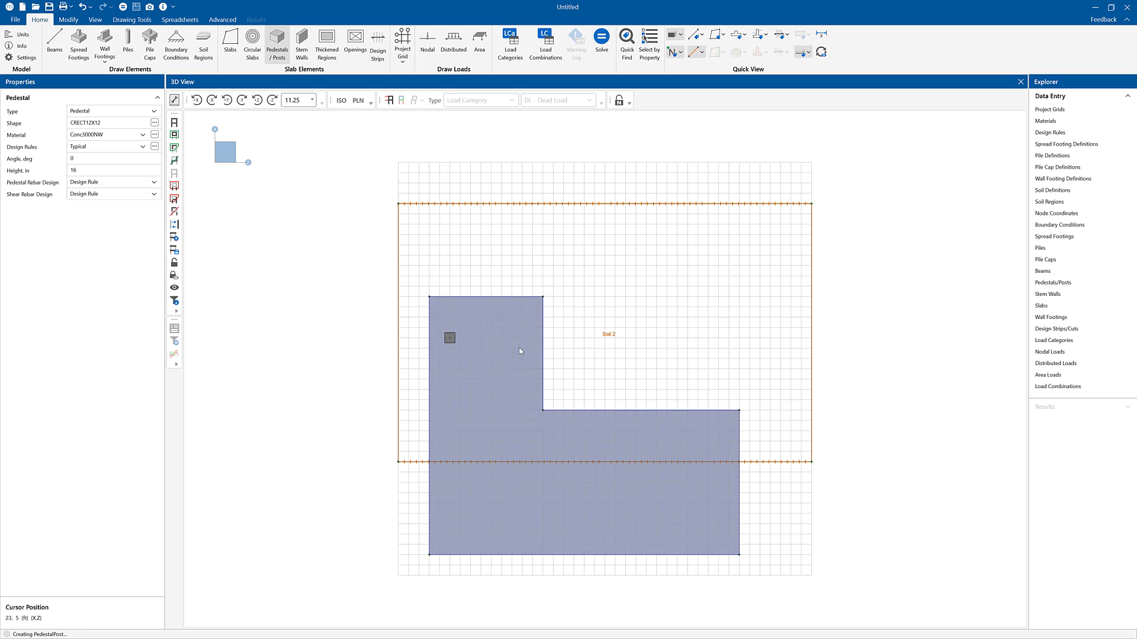
pyautogui.click(521, 338)
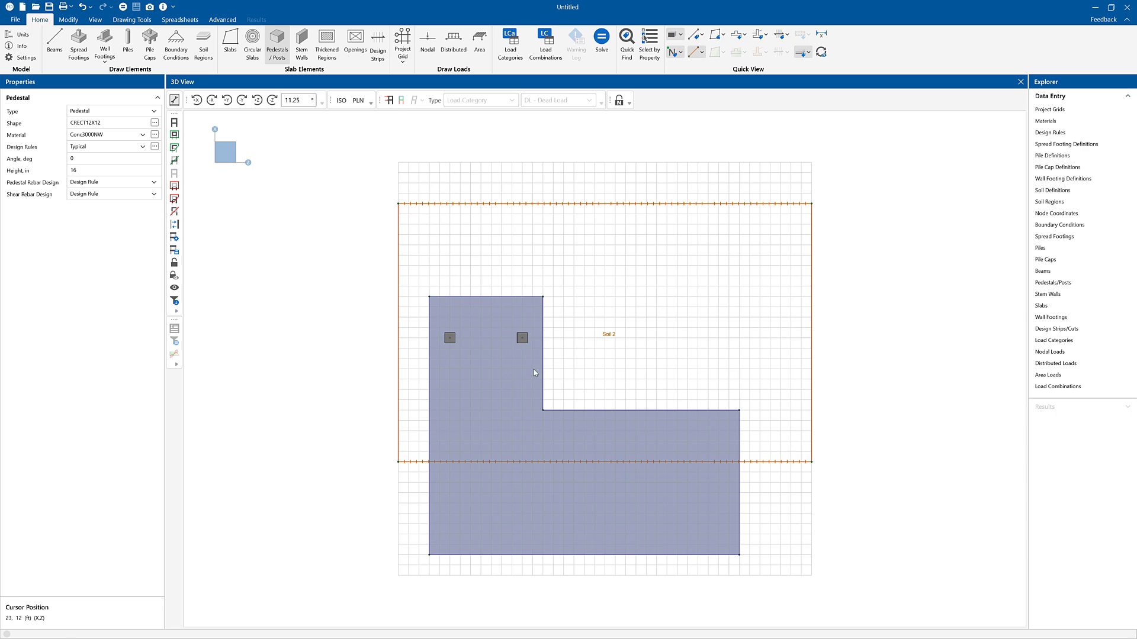
pyautogui.click(449, 399)
pyautogui.click(521, 400)
pyautogui.press('Escape')
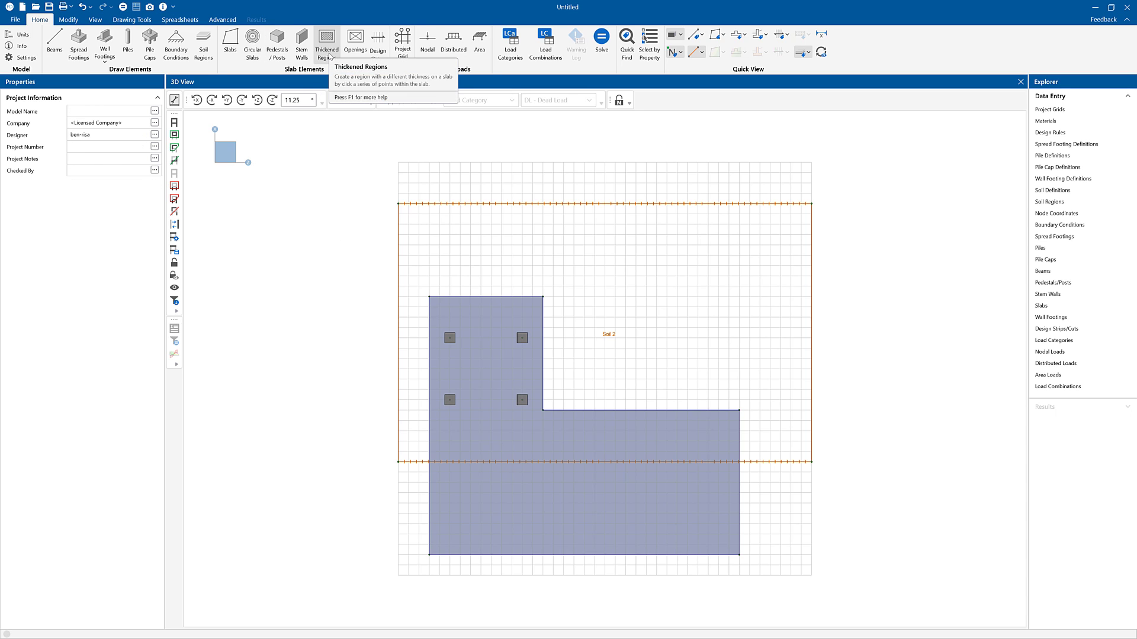
# - Draw a 20 in thickened region along the slab's lower edge with corners at (2, 3), (2, 33), (6, 33) and (6, 3) ft
pyautogui.click(328, 53)
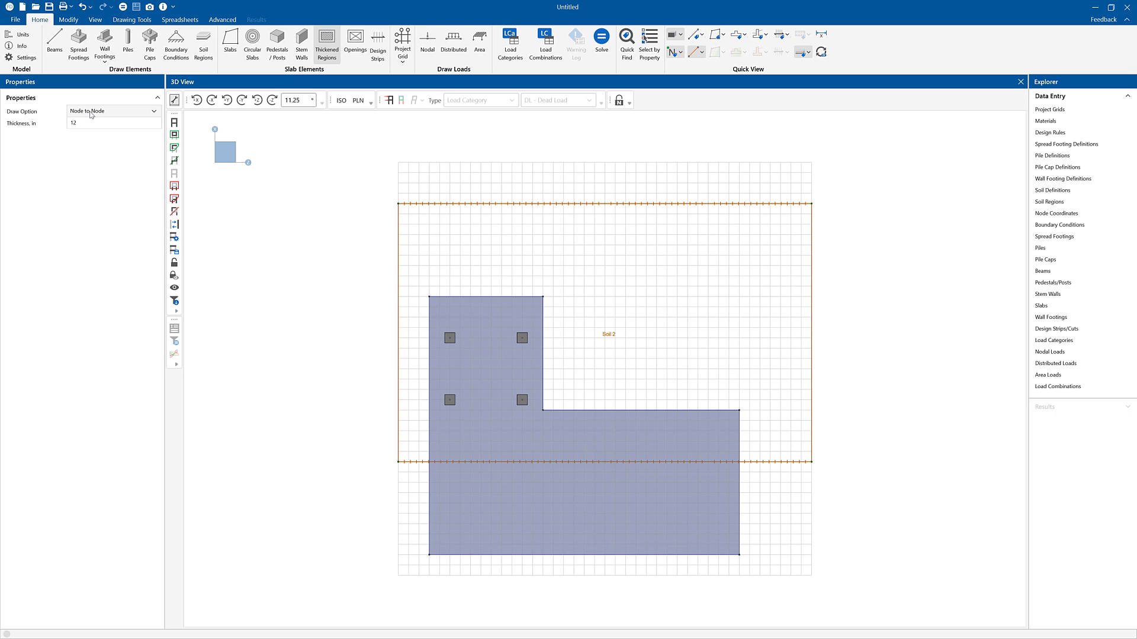
pyautogui.click(90, 124)
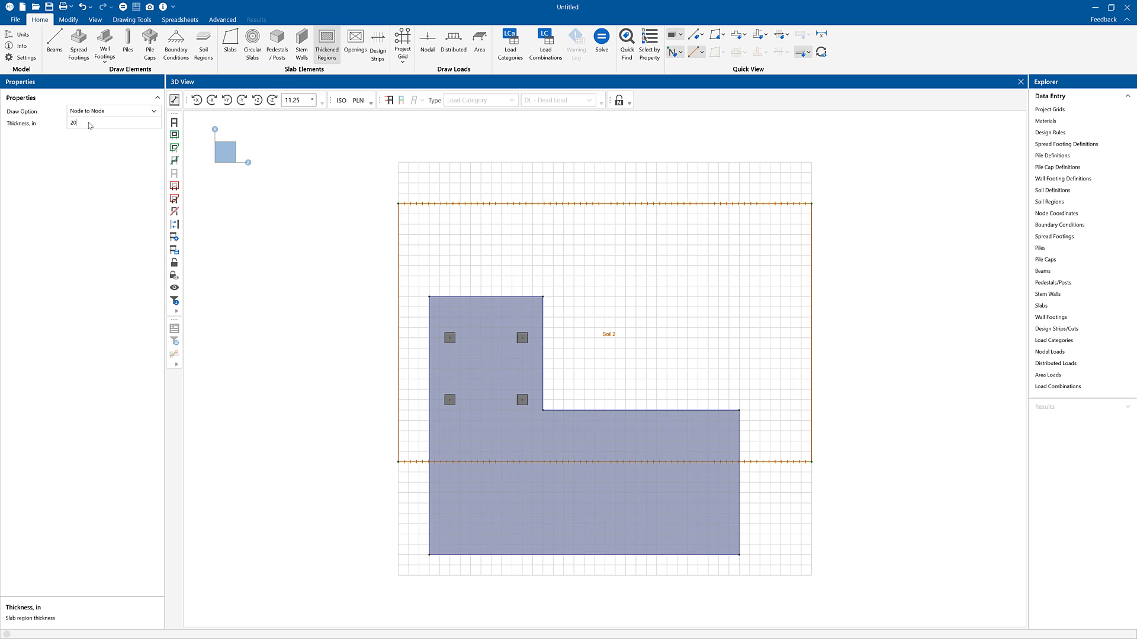
pyautogui.press('Tab')
pyautogui.click(429, 555)
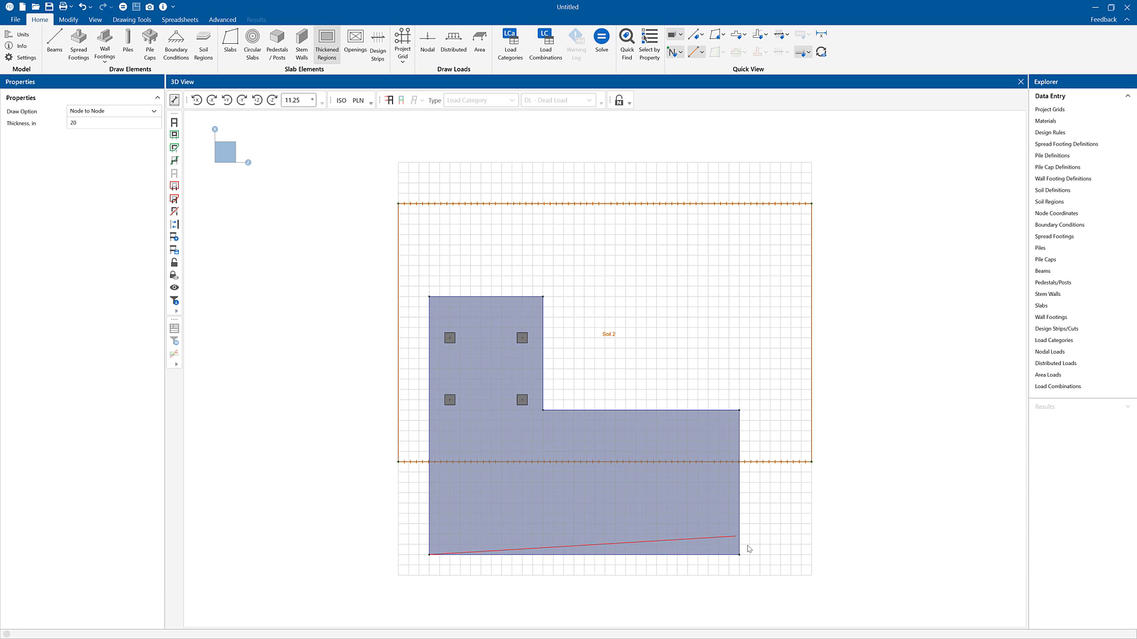
pyautogui.click(739, 514)
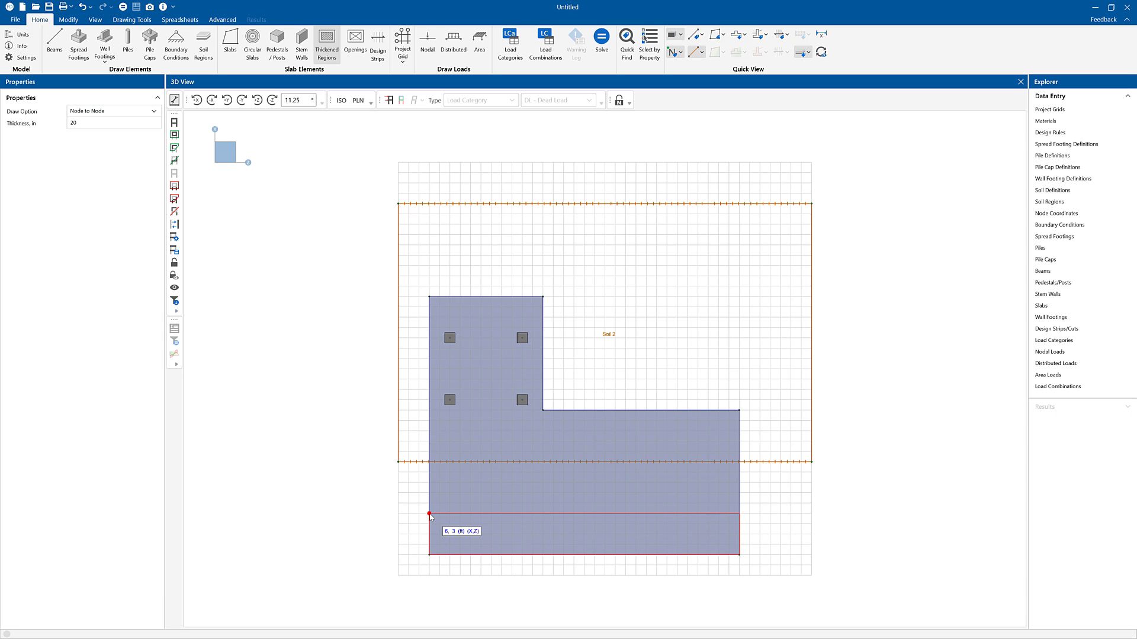
pyautogui.click(430, 555)
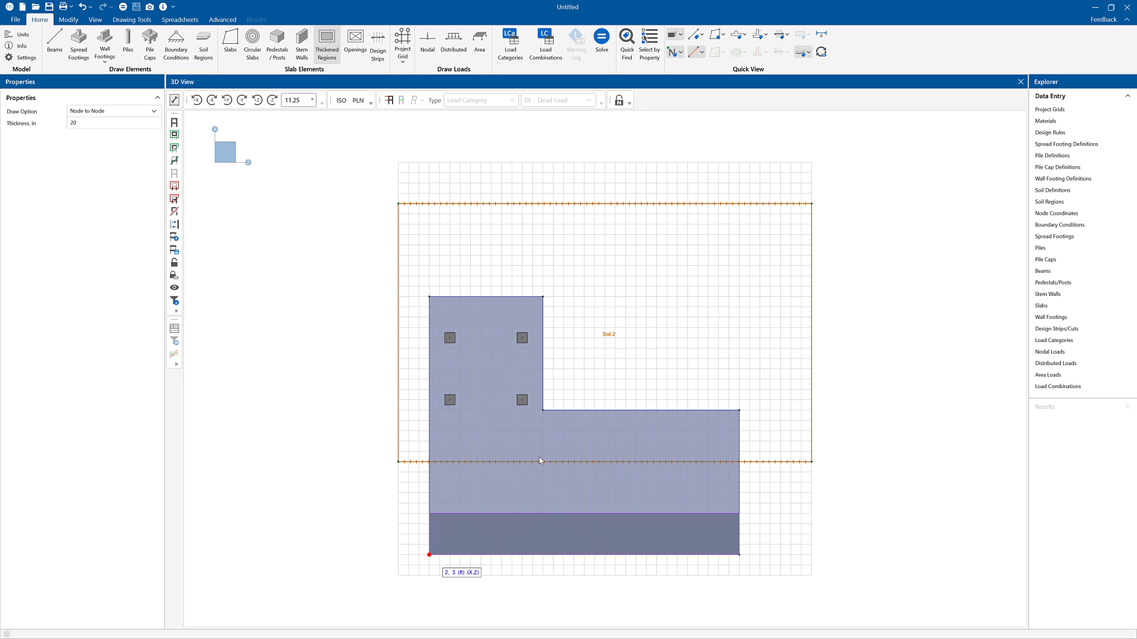
pyautogui.click(341, 101)
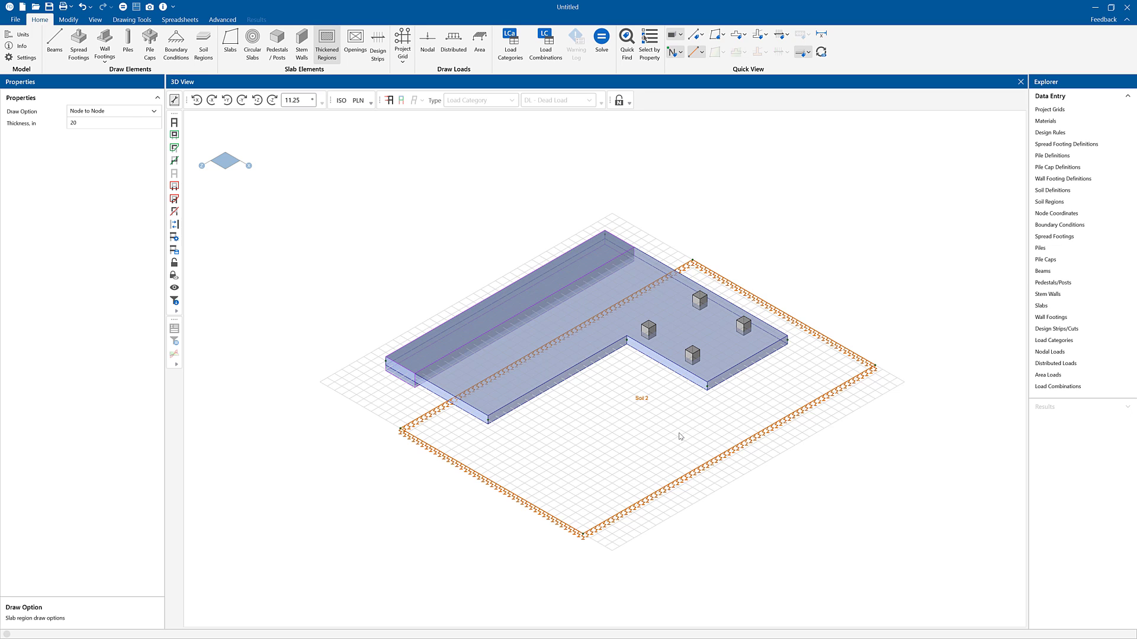
pyautogui.click(357, 100)
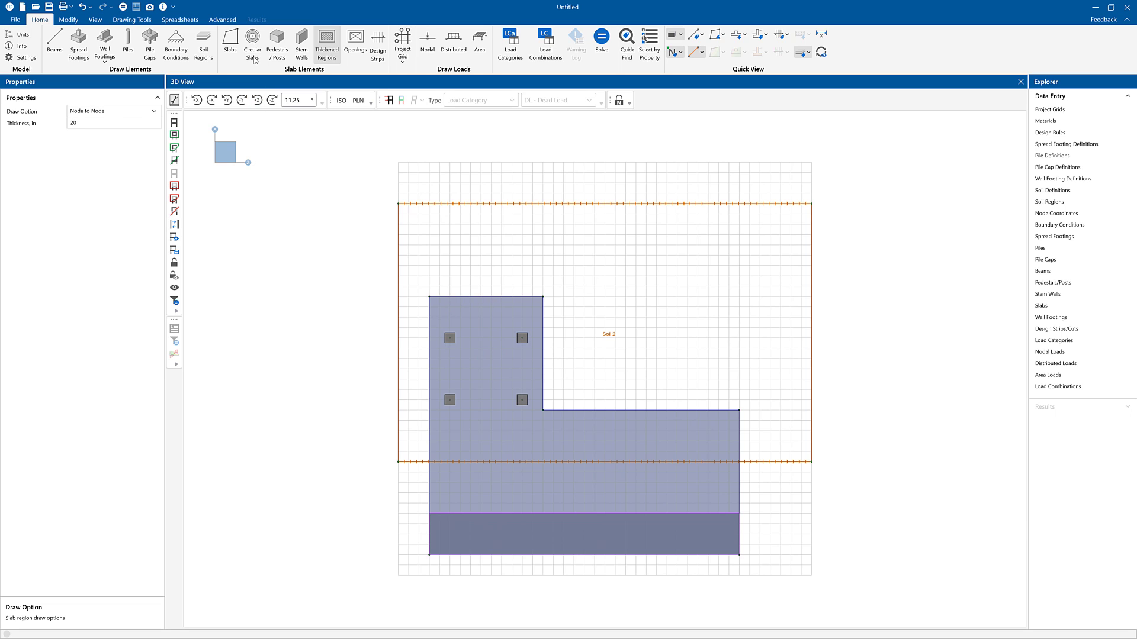
# - Generate a circular slab centred at (30, 30) ft with 5 ft outer radius, a 1 kips/ft dead line load and 1 ksf dead area load
pyautogui.click(253, 58)
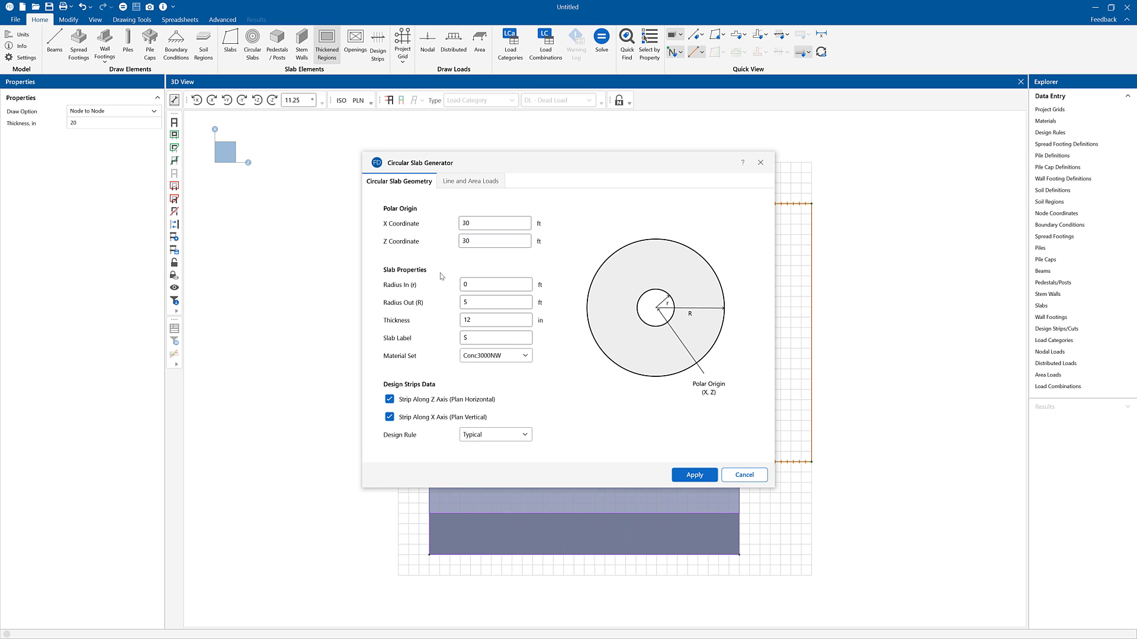
pyautogui.click(471, 181)
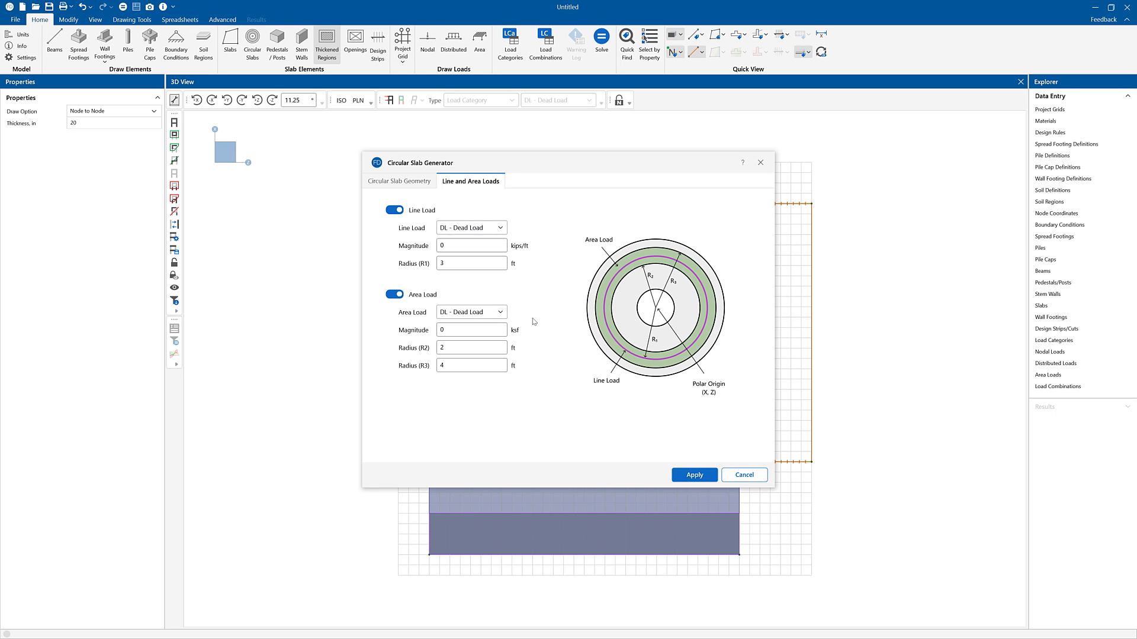
pyautogui.click(465, 246)
pyautogui.write('1')
pyautogui.click(486, 330)
pyautogui.press('Tab')
pyautogui.click(414, 185)
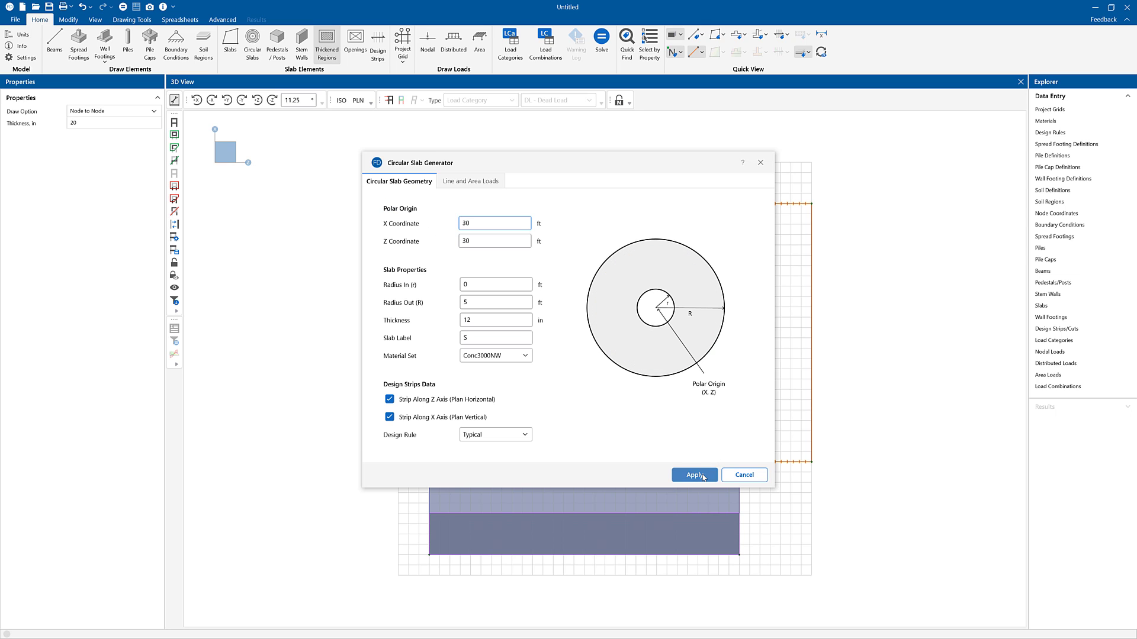
pyautogui.click(694, 475)
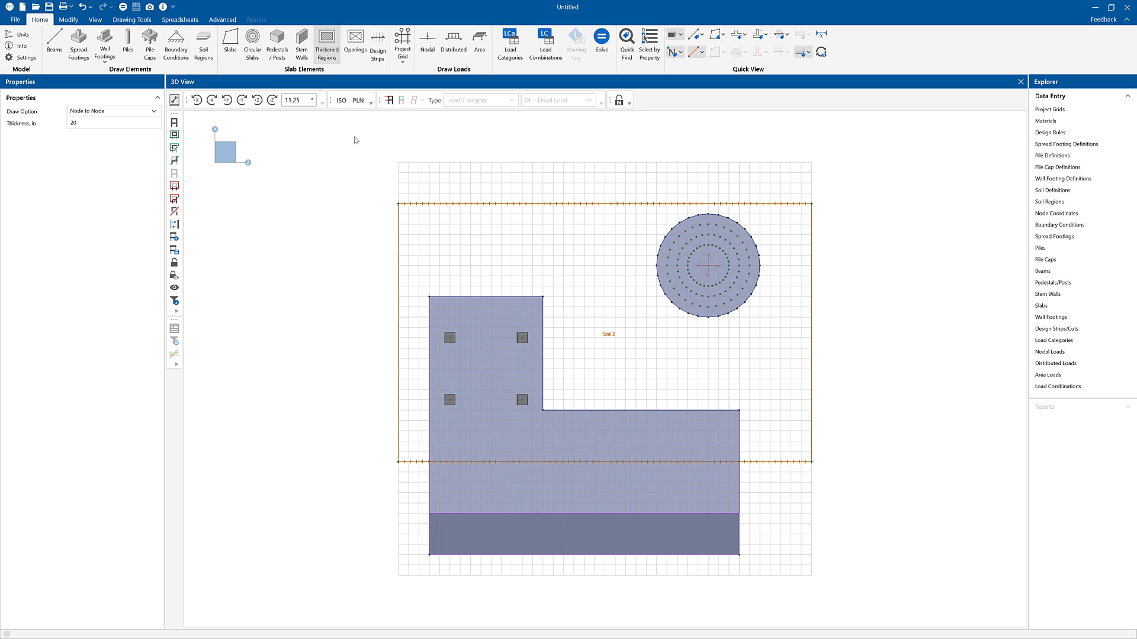
# - Display the DL - Dead Load category and inspect the circular slab's line and area loads in isometric view
pyautogui.click(386, 101)
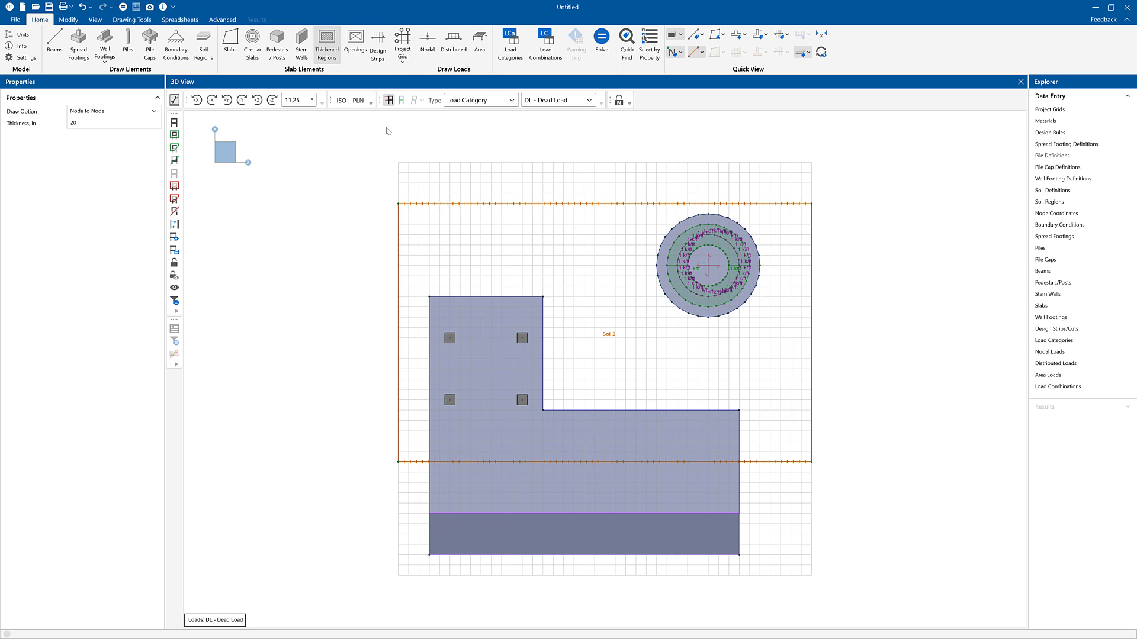
pyautogui.click(342, 100)
pyautogui.scroll(5, 603, 490)
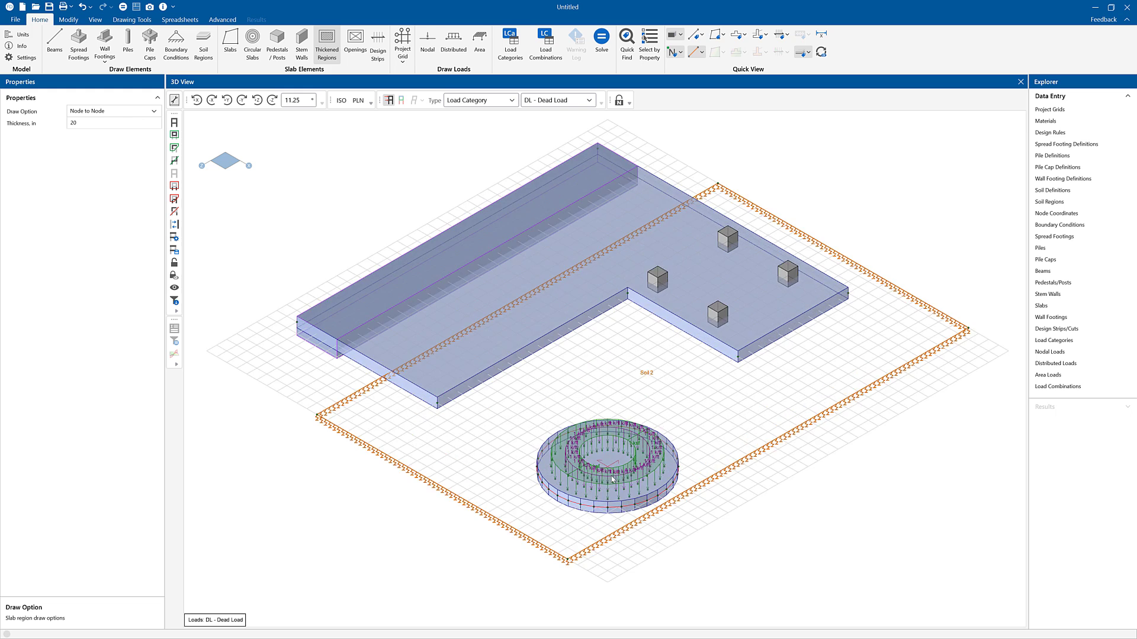
pyautogui.scroll(4, 602, 490)
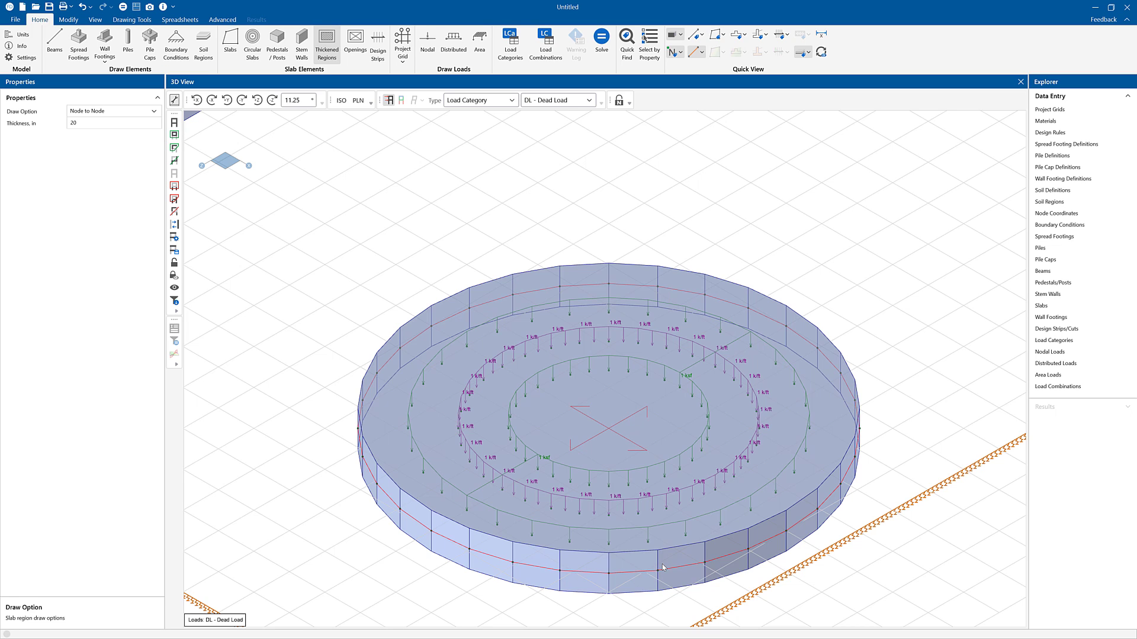
pyautogui.click(358, 102)
pyautogui.middleClick(596, 374)
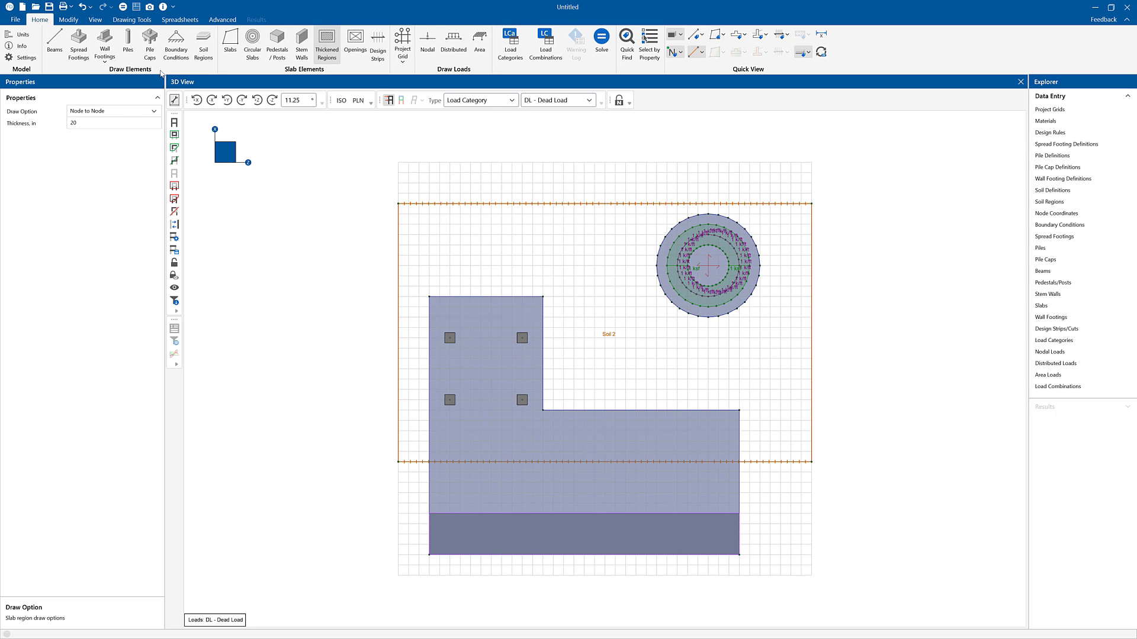
# - Start a gravity strip footing and review the Wall Footing 3 definition's geometry, wall construction options, wall details and footing details
pyautogui.click(104, 59)
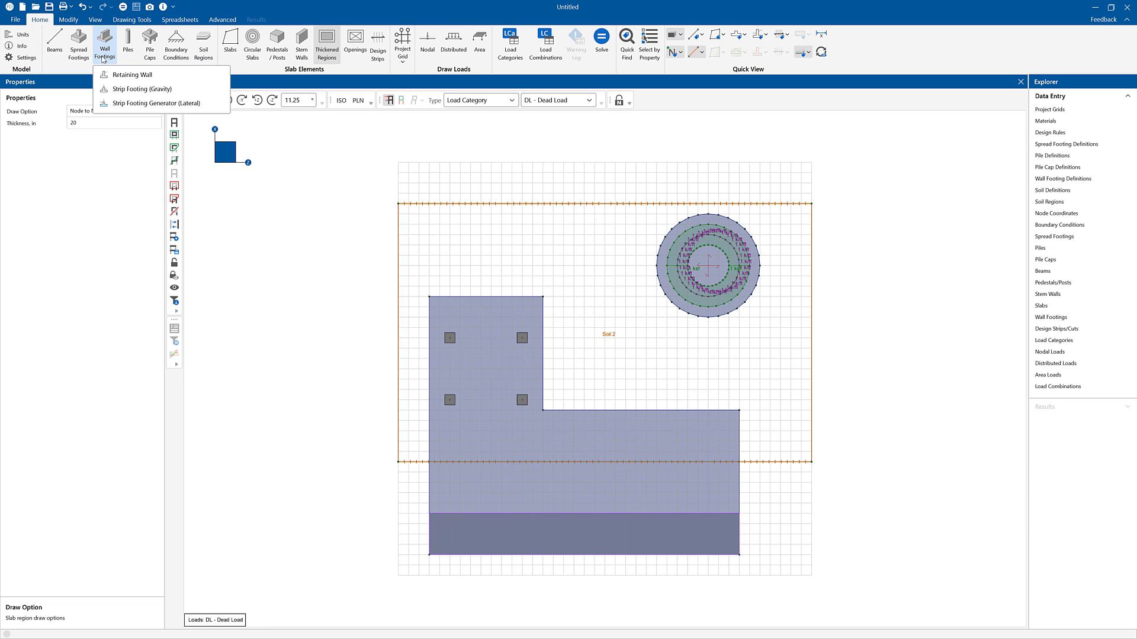
pyautogui.click(122, 90)
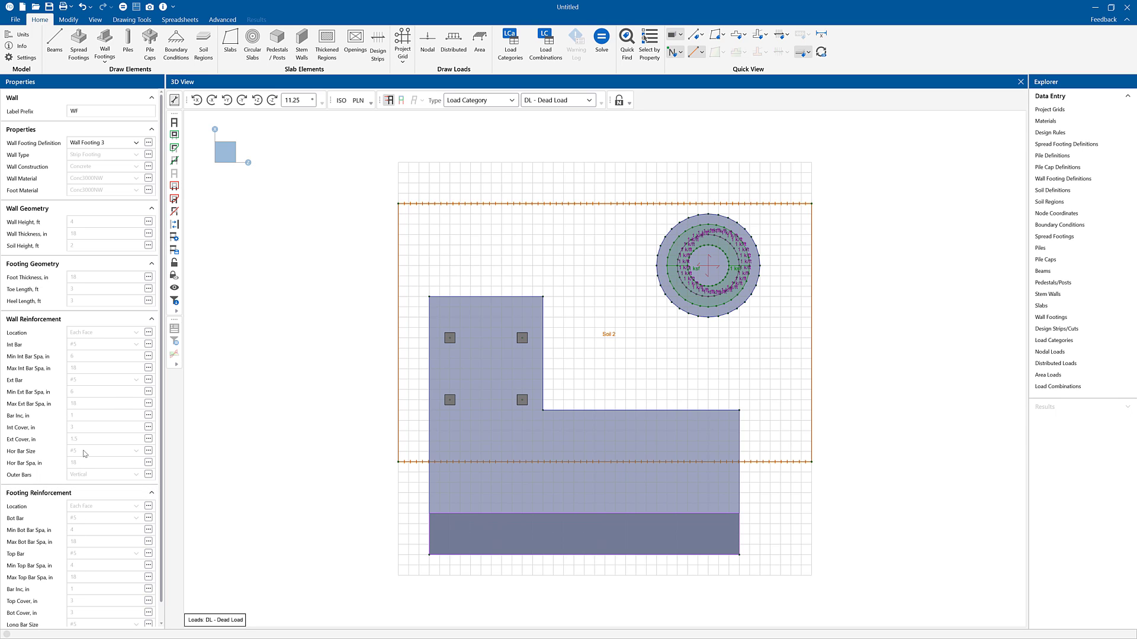
pyautogui.click(150, 144)
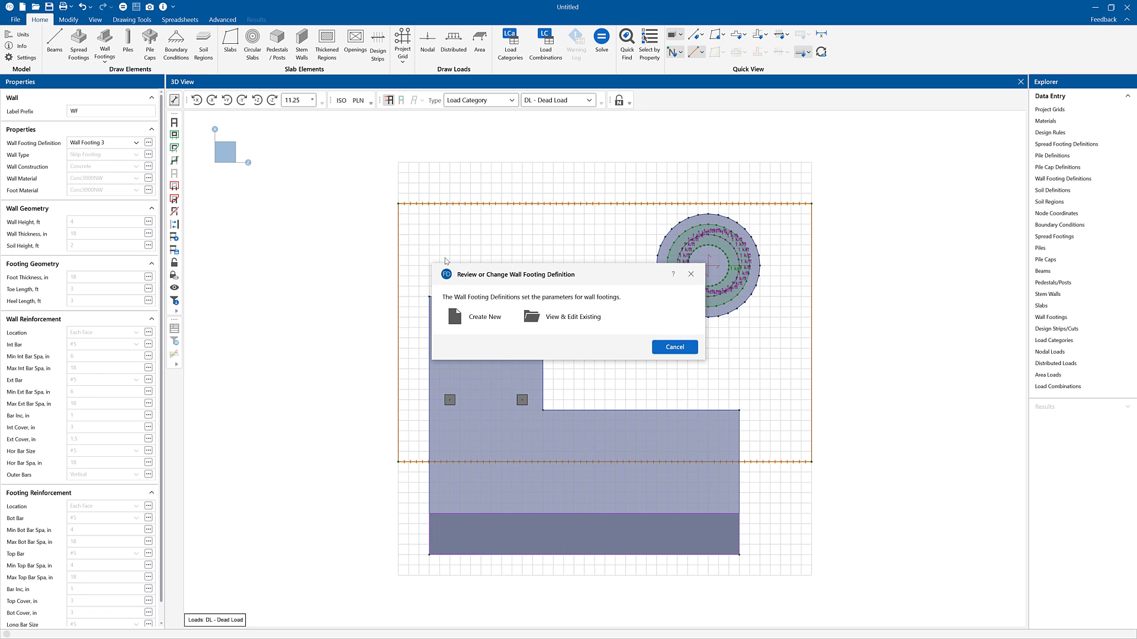
pyautogui.click(560, 320)
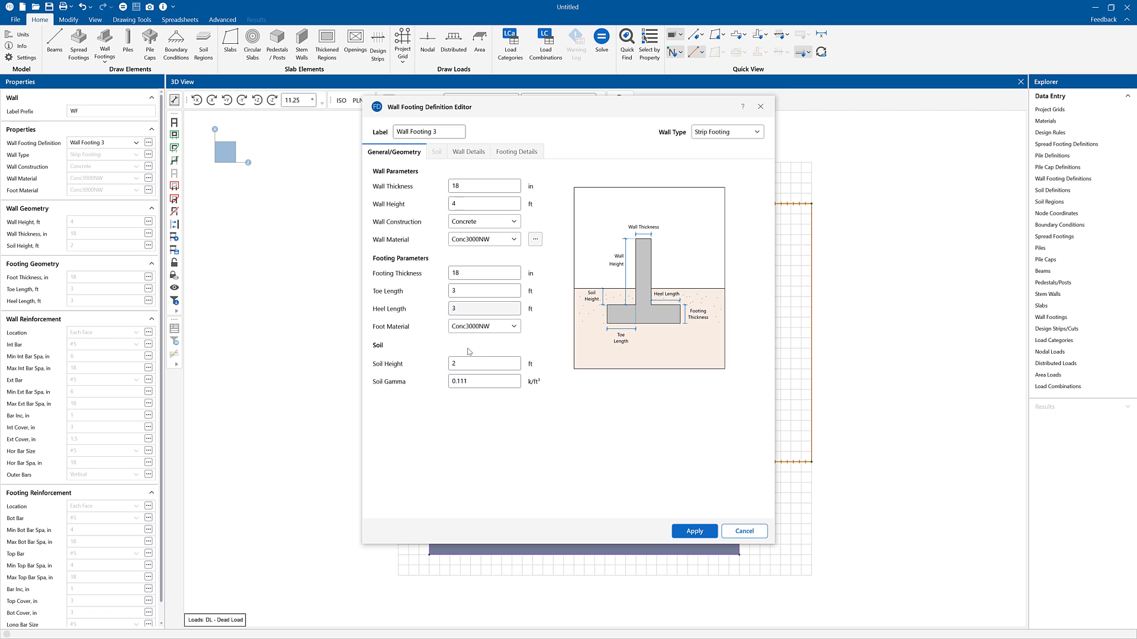
pyautogui.click(514, 221)
pyautogui.click(474, 256)
pyautogui.click(474, 152)
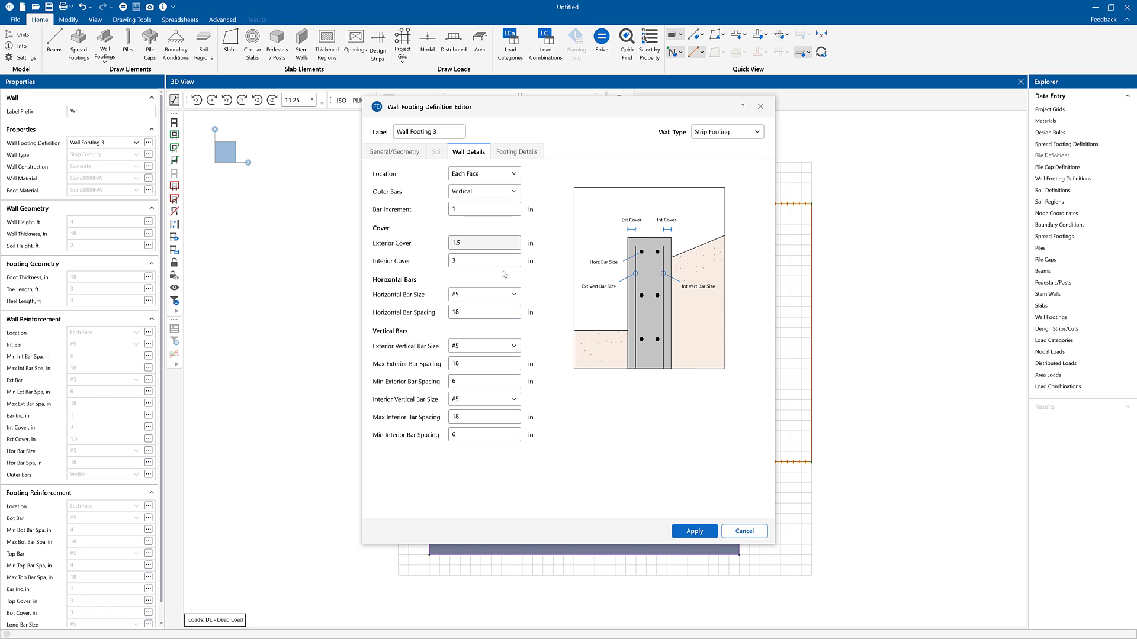
pyautogui.click(516, 153)
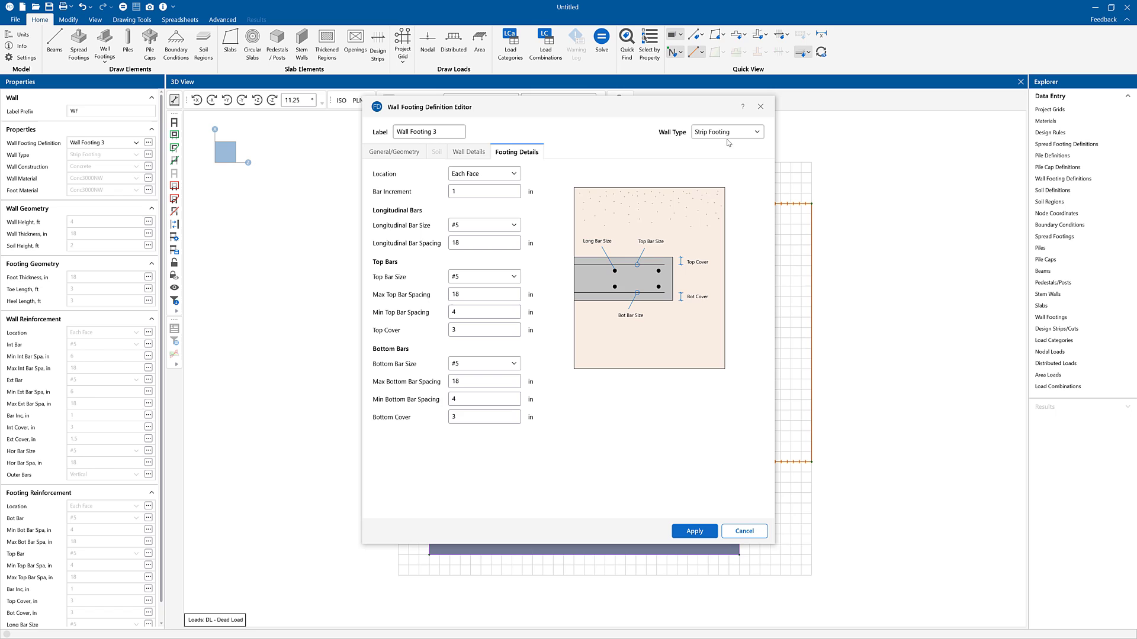
pyautogui.click(394, 152)
pyautogui.click(699, 533)
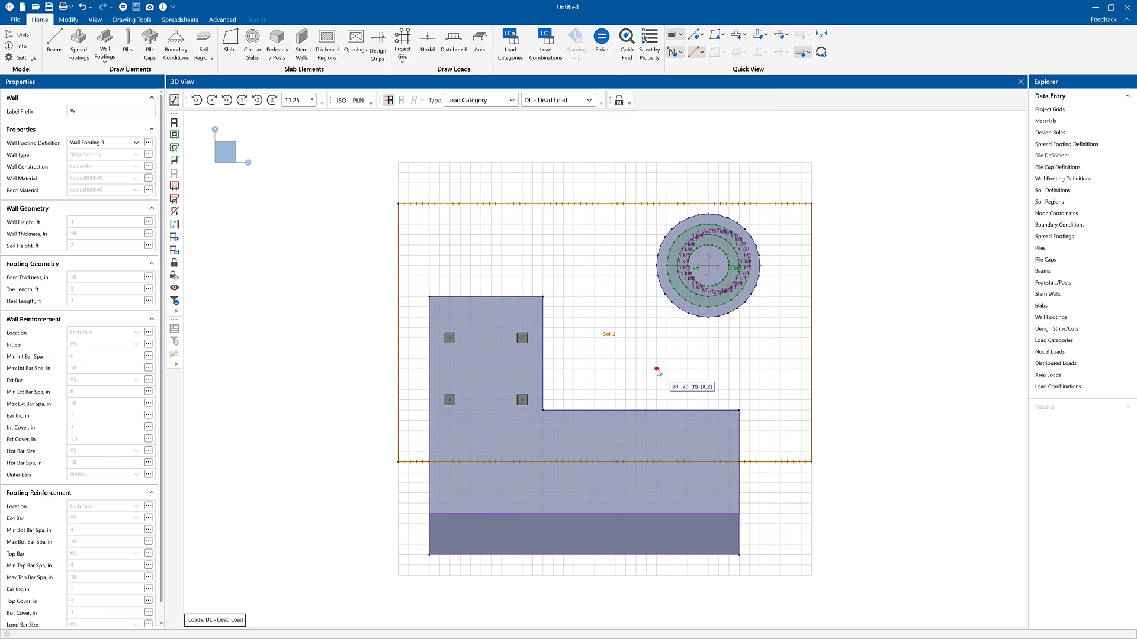
# - Draw a Wall Footing 3 strip footing from (20, 25) to (20, 38) ft
pyautogui.click(656, 370)
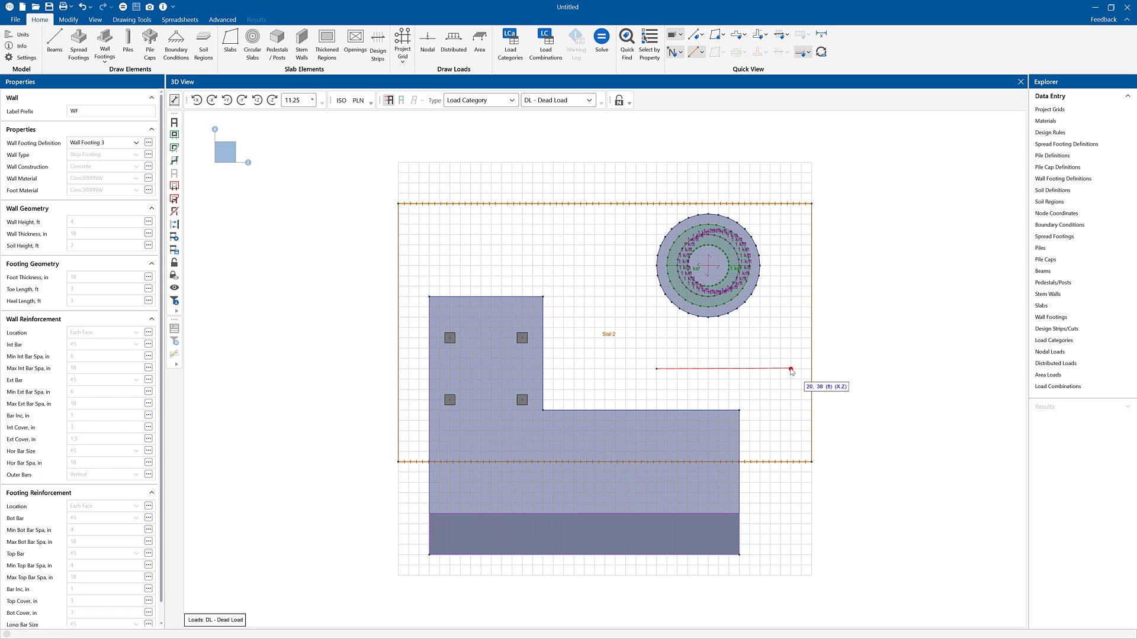
pyautogui.click(791, 369)
pyautogui.rightClick(809, 458)
pyautogui.rightClick(637, 496)
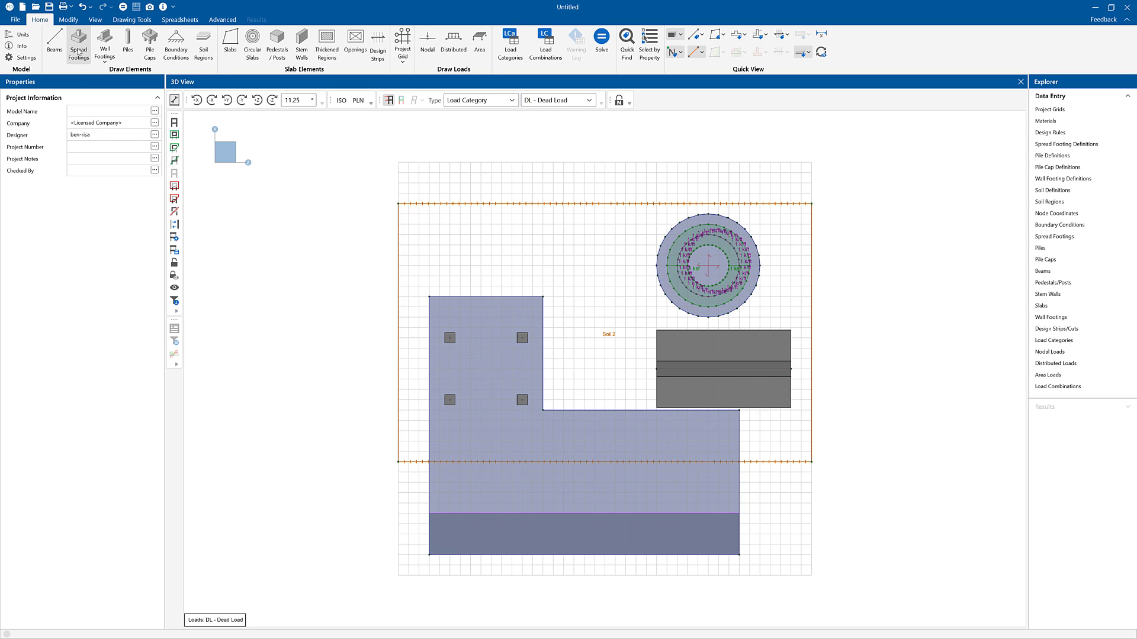
# - Start a spread footing and review the Footing 1 definition's general, geometry, pedestal and soil settings
pyautogui.click(78, 51)
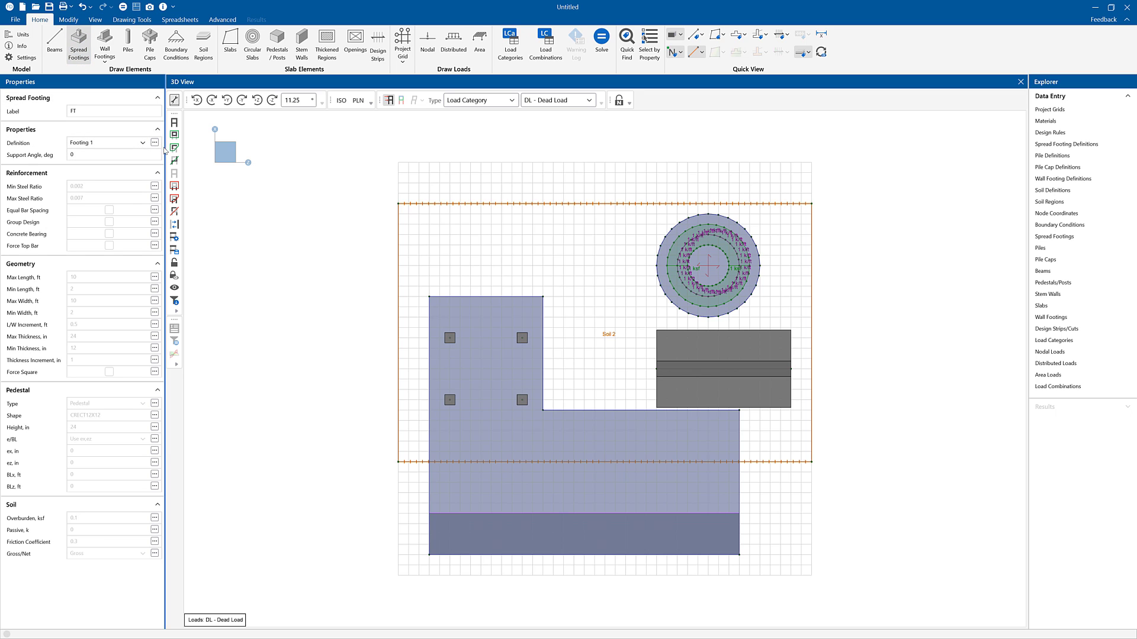
pyautogui.click(155, 143)
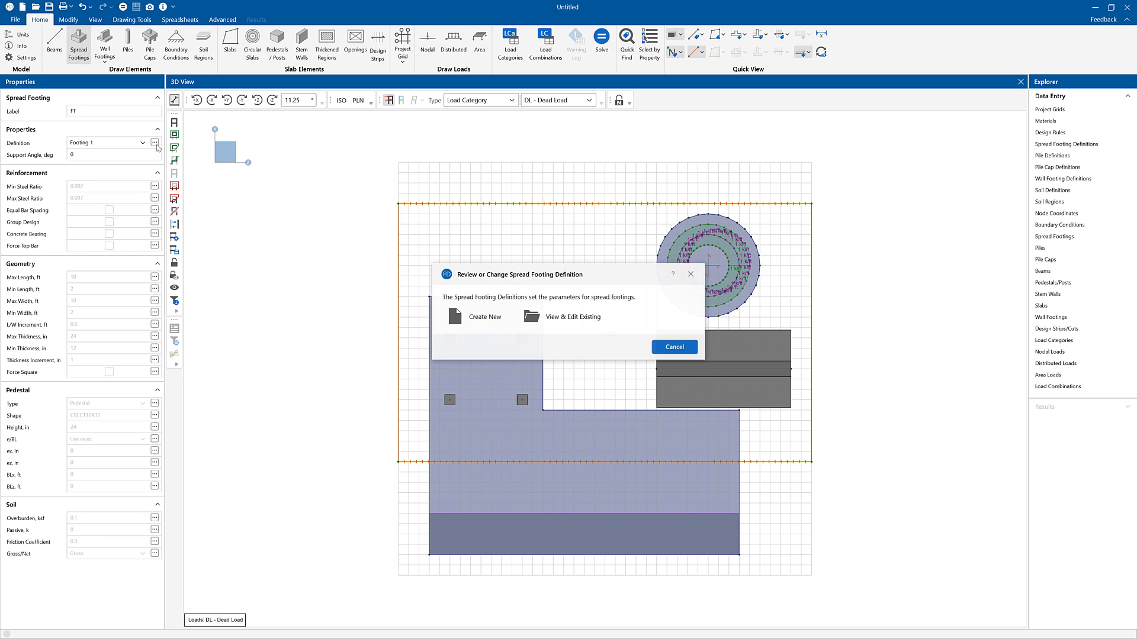
pyautogui.click(559, 316)
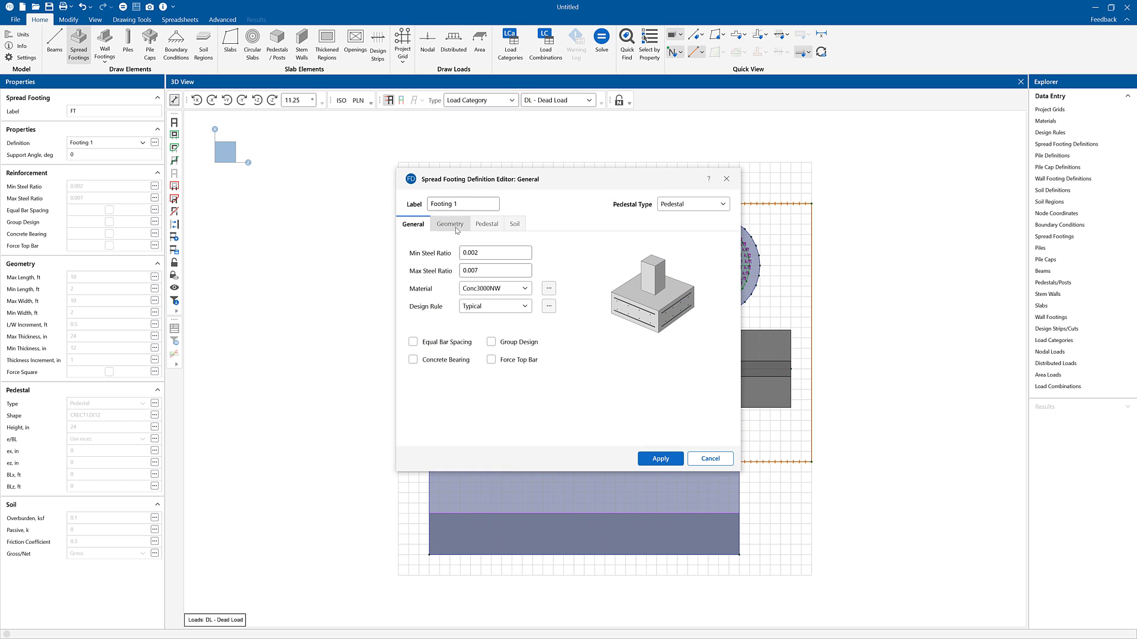
pyautogui.click(515, 225)
pyautogui.click(497, 228)
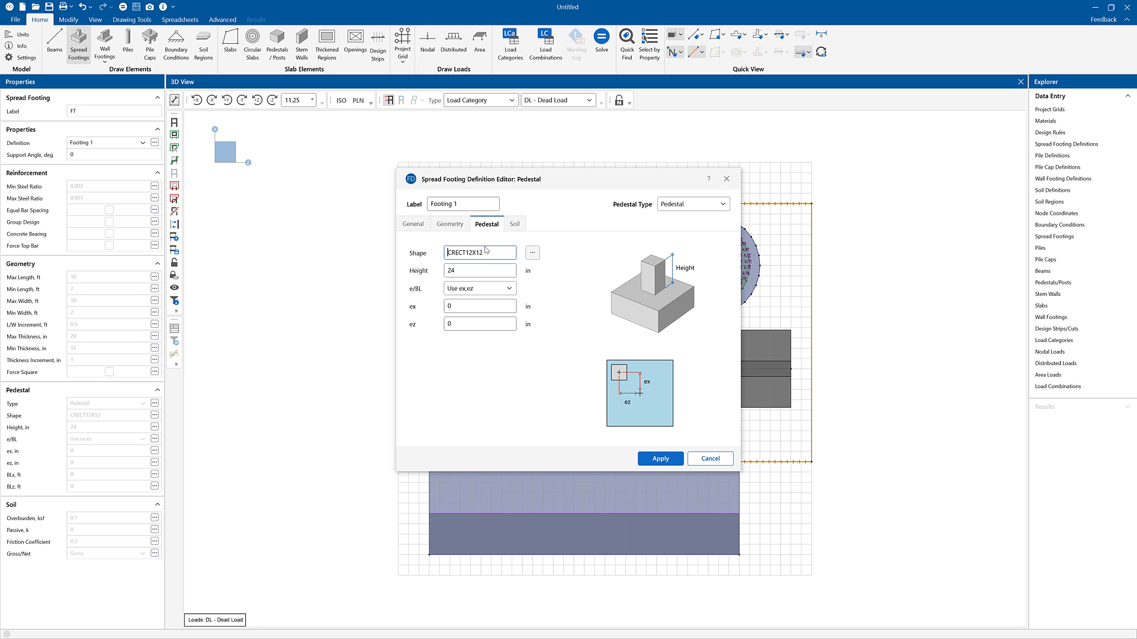
pyautogui.click(456, 227)
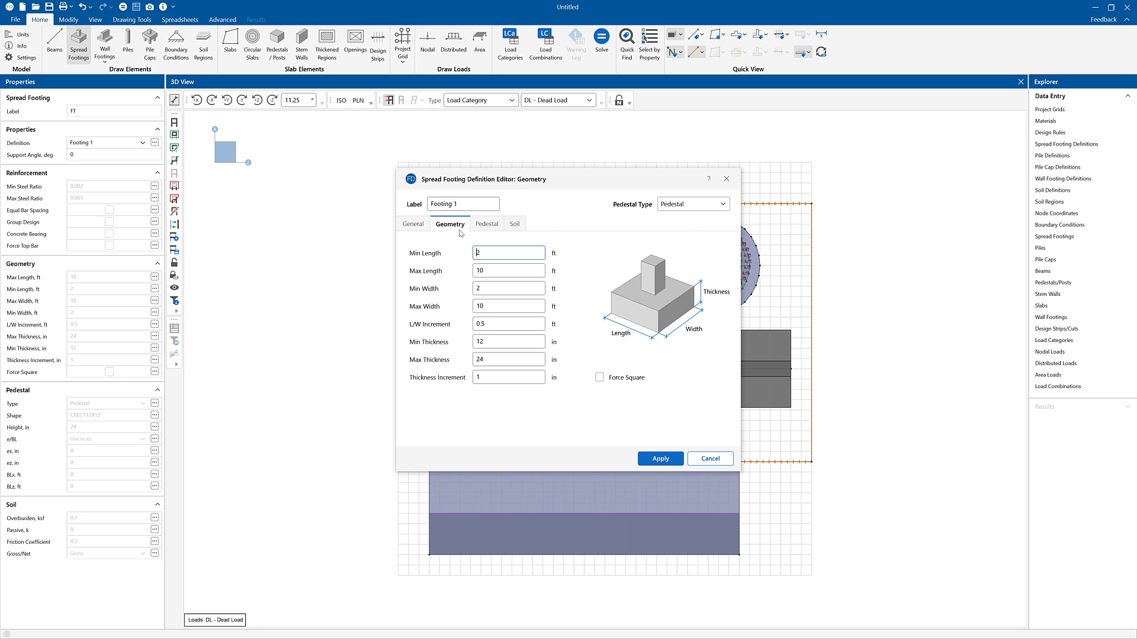
pyautogui.click(420, 227)
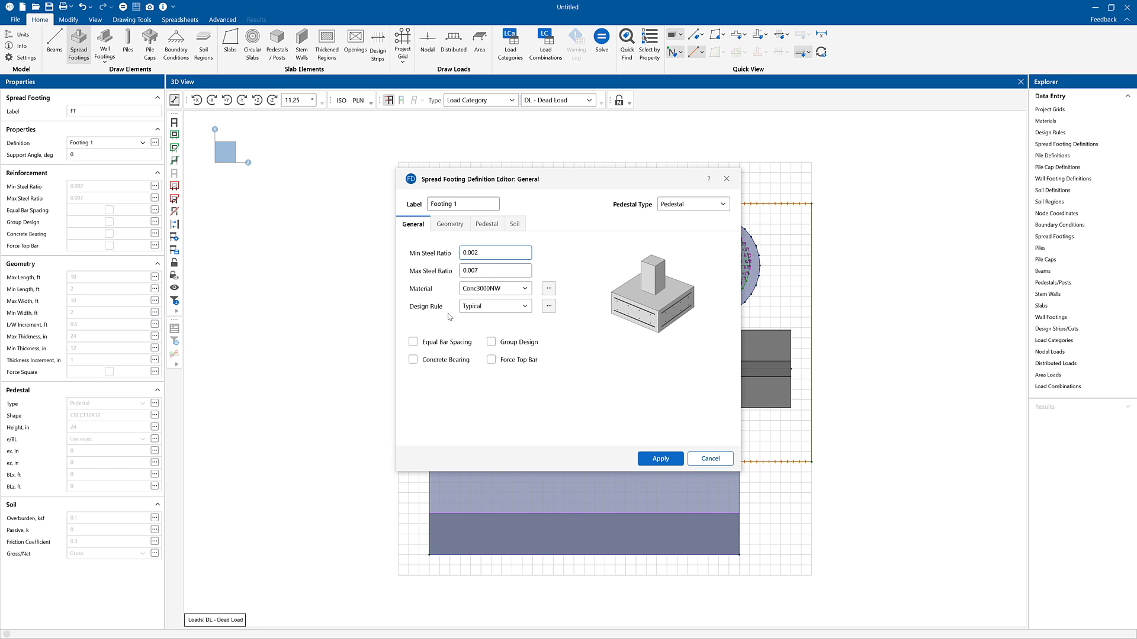
pyautogui.click(449, 223)
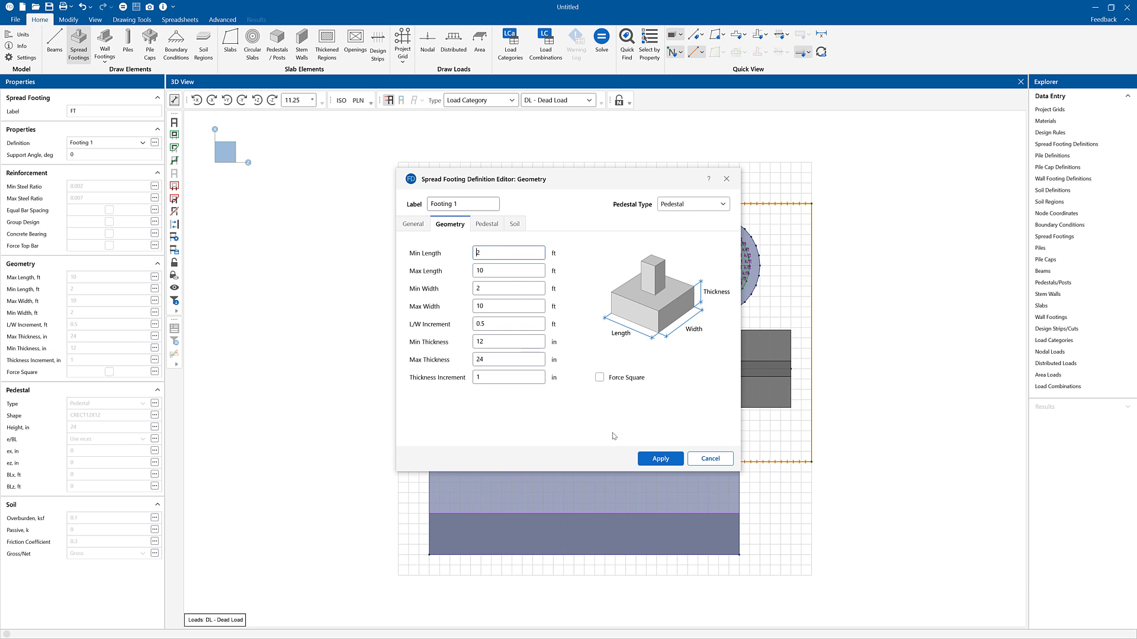
pyautogui.click(656, 460)
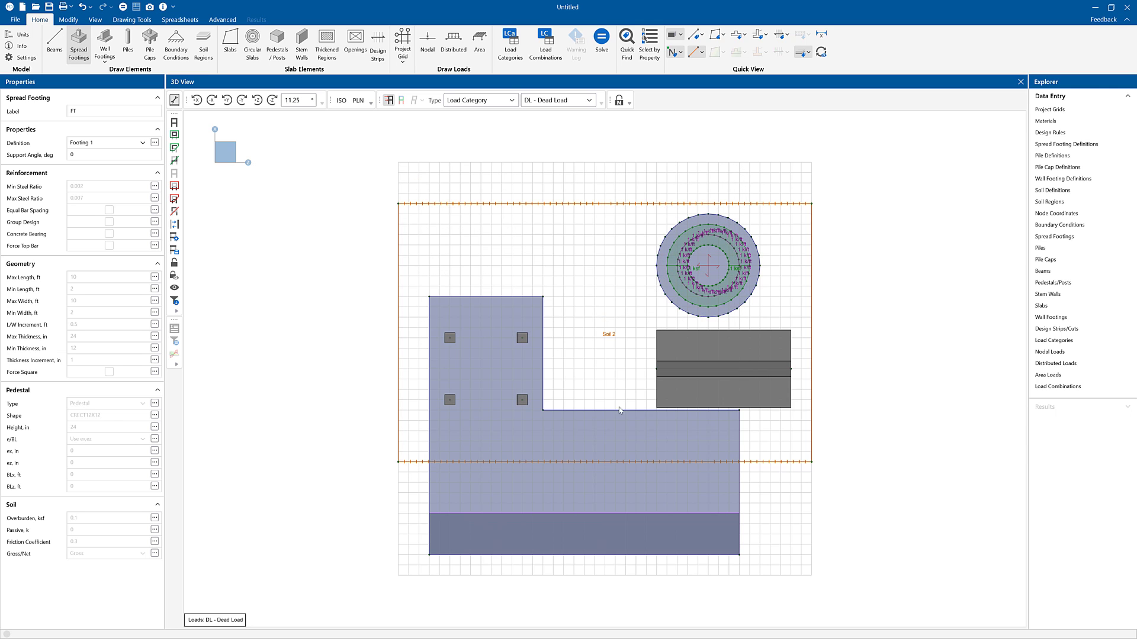
# - Place two Footing 1 spread footings at (37, 4) and (37, 17) ft
pyautogui.click(439, 194)
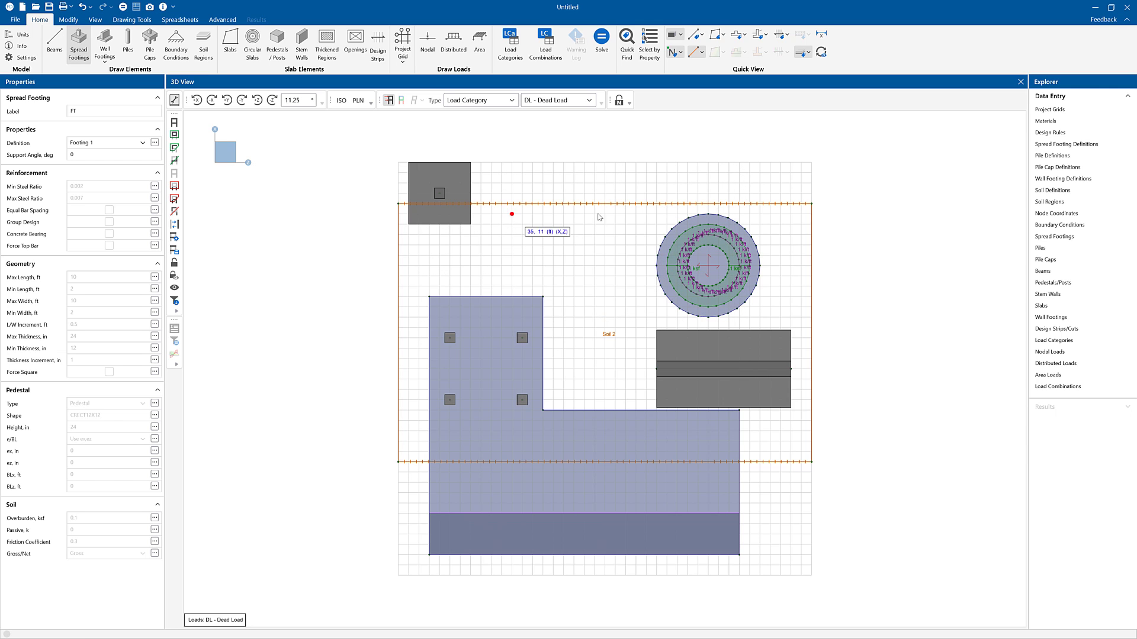
pyautogui.click(573, 193)
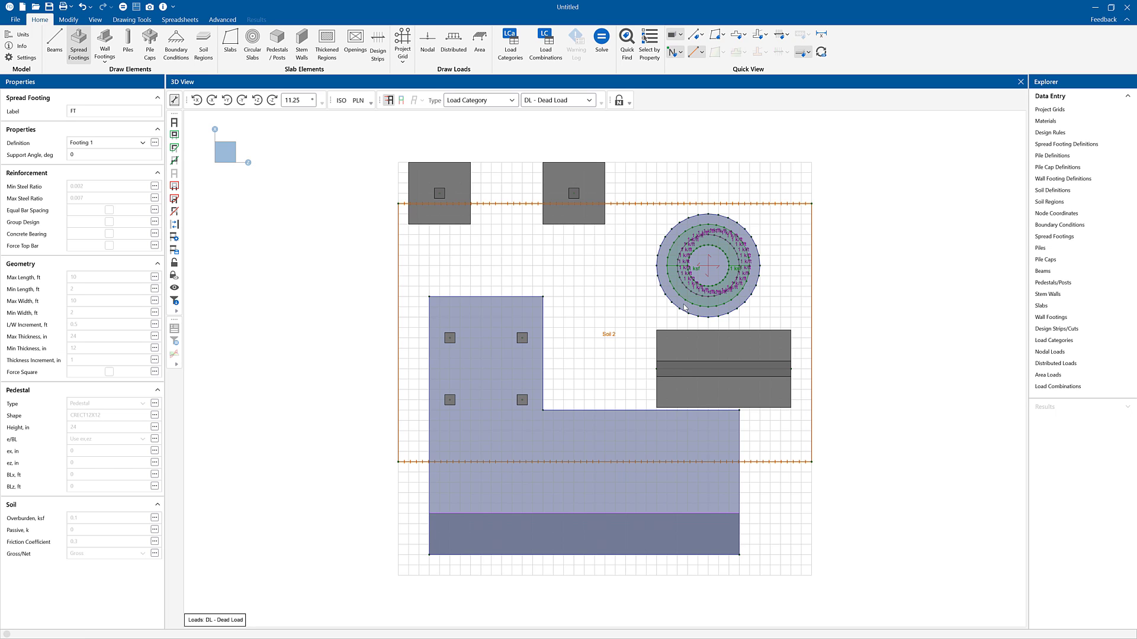
pyautogui.press('Escape')
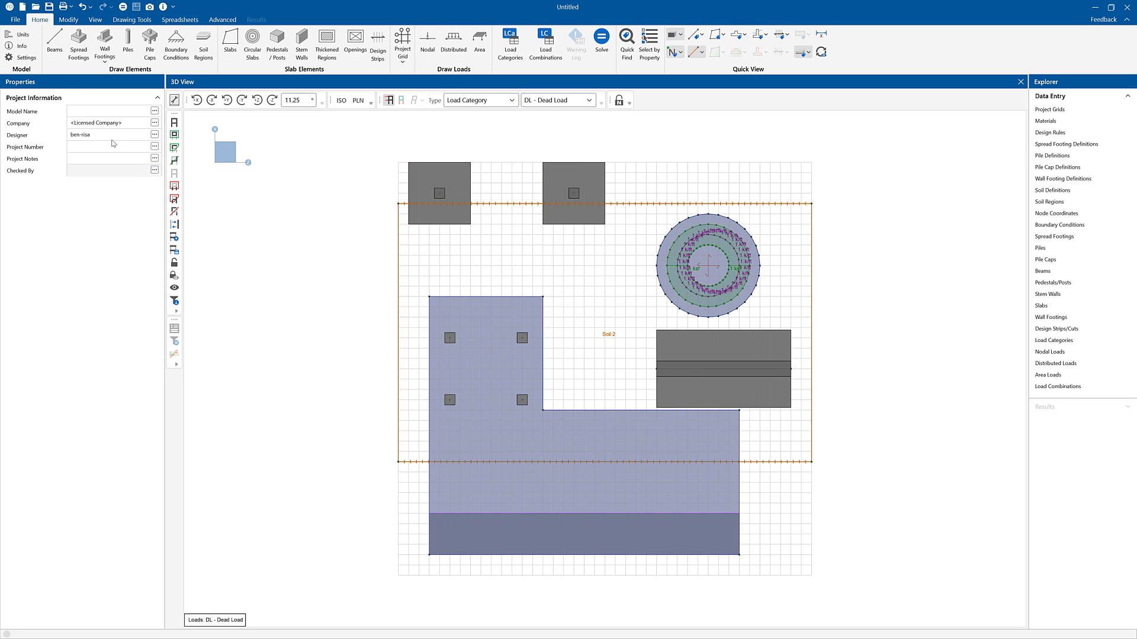
# - Draw a CRECT12X8 beam connecting the pedestals of the two spread footings, from (37, 4) to (37, 17) ft
pyautogui.click(54, 52)
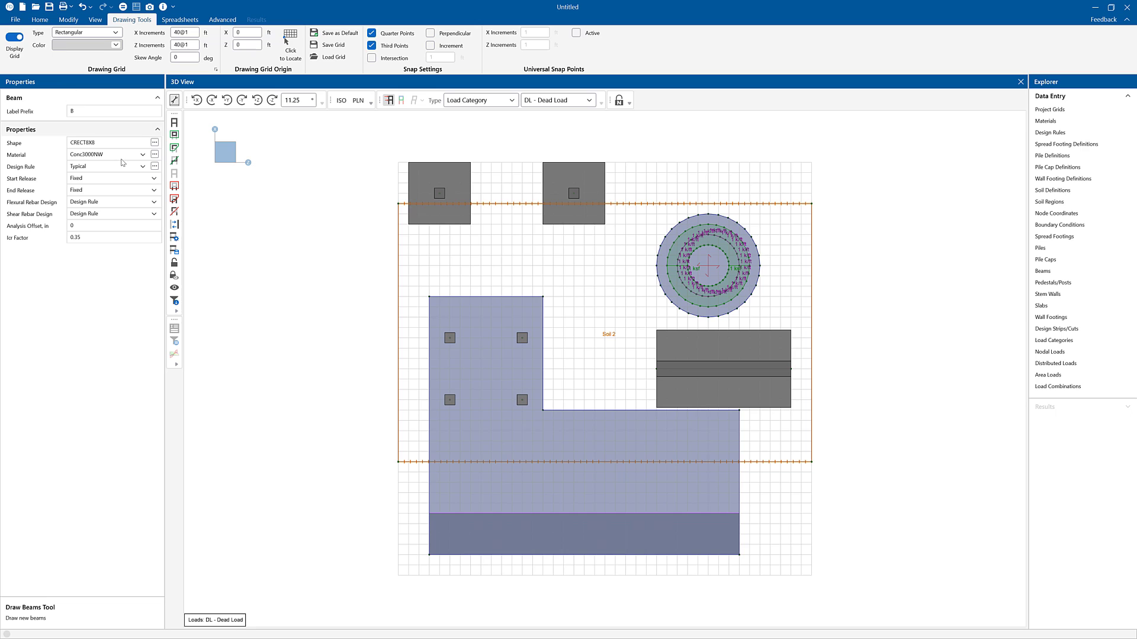
pyautogui.click(128, 144)
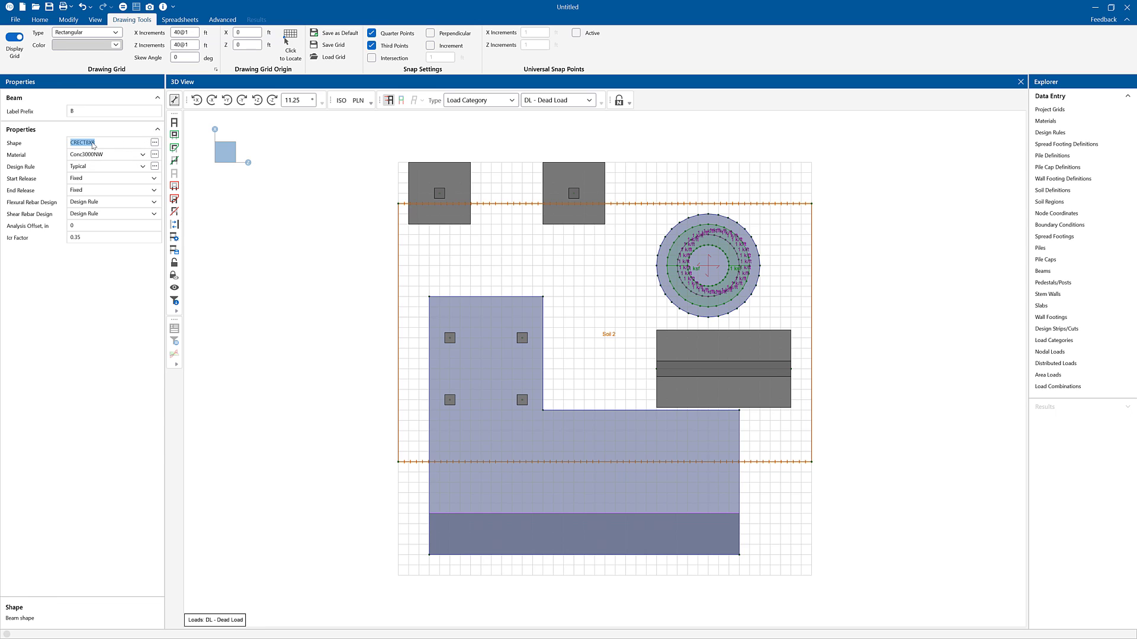
pyautogui.click(88, 146)
pyautogui.write('12')
pyautogui.click(111, 156)
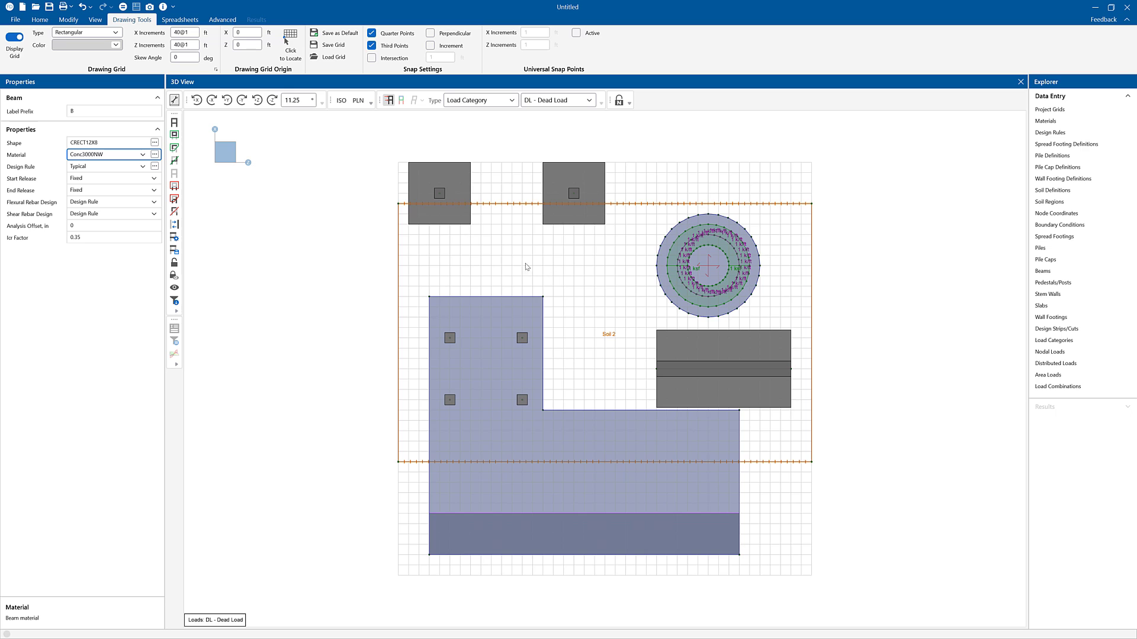
pyautogui.click(439, 193)
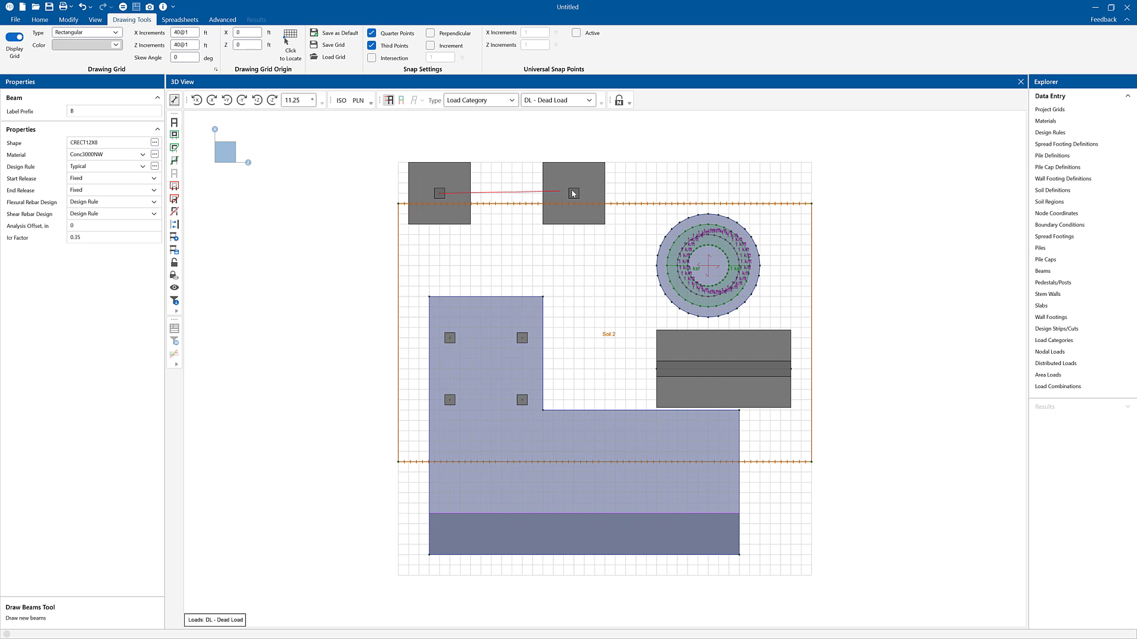
pyautogui.click(574, 193)
pyautogui.press('Escape')
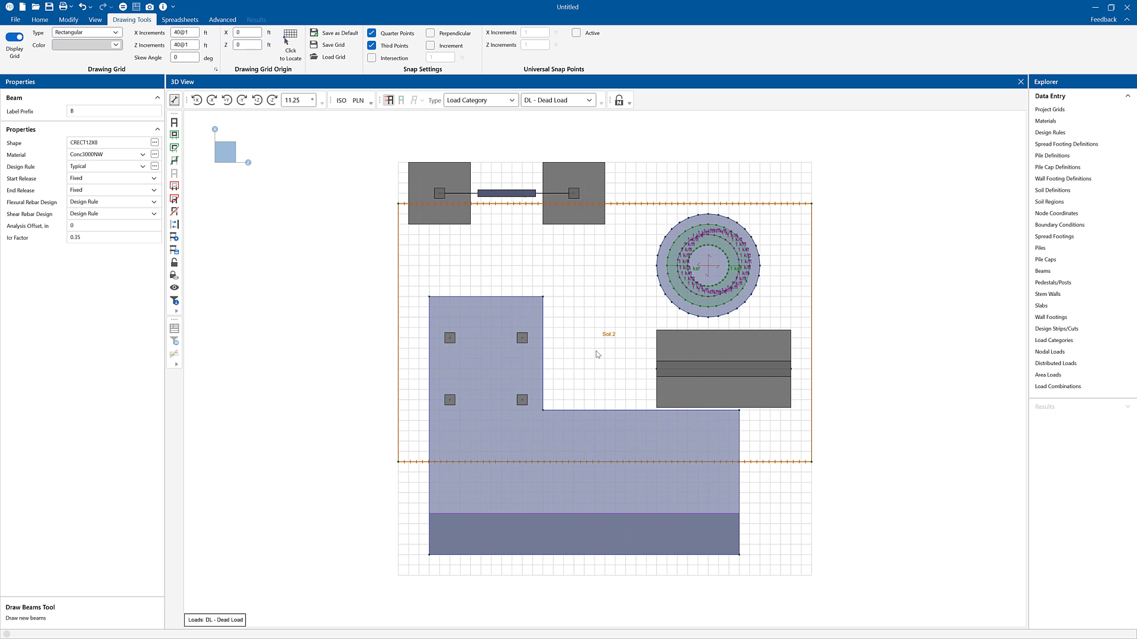
pyautogui.click(39, 19)
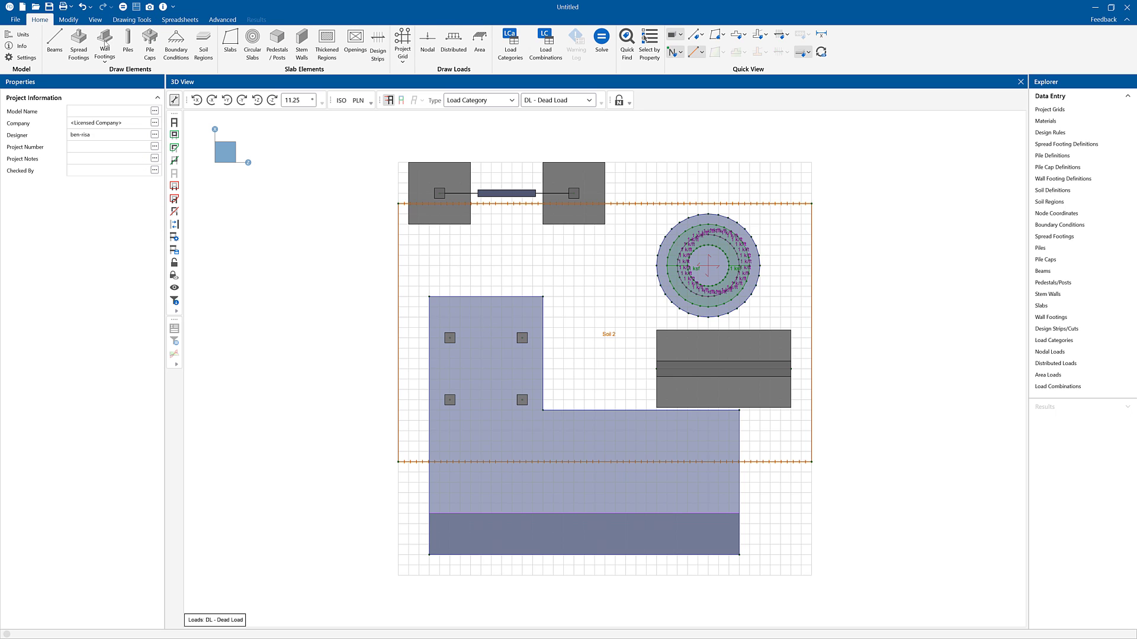